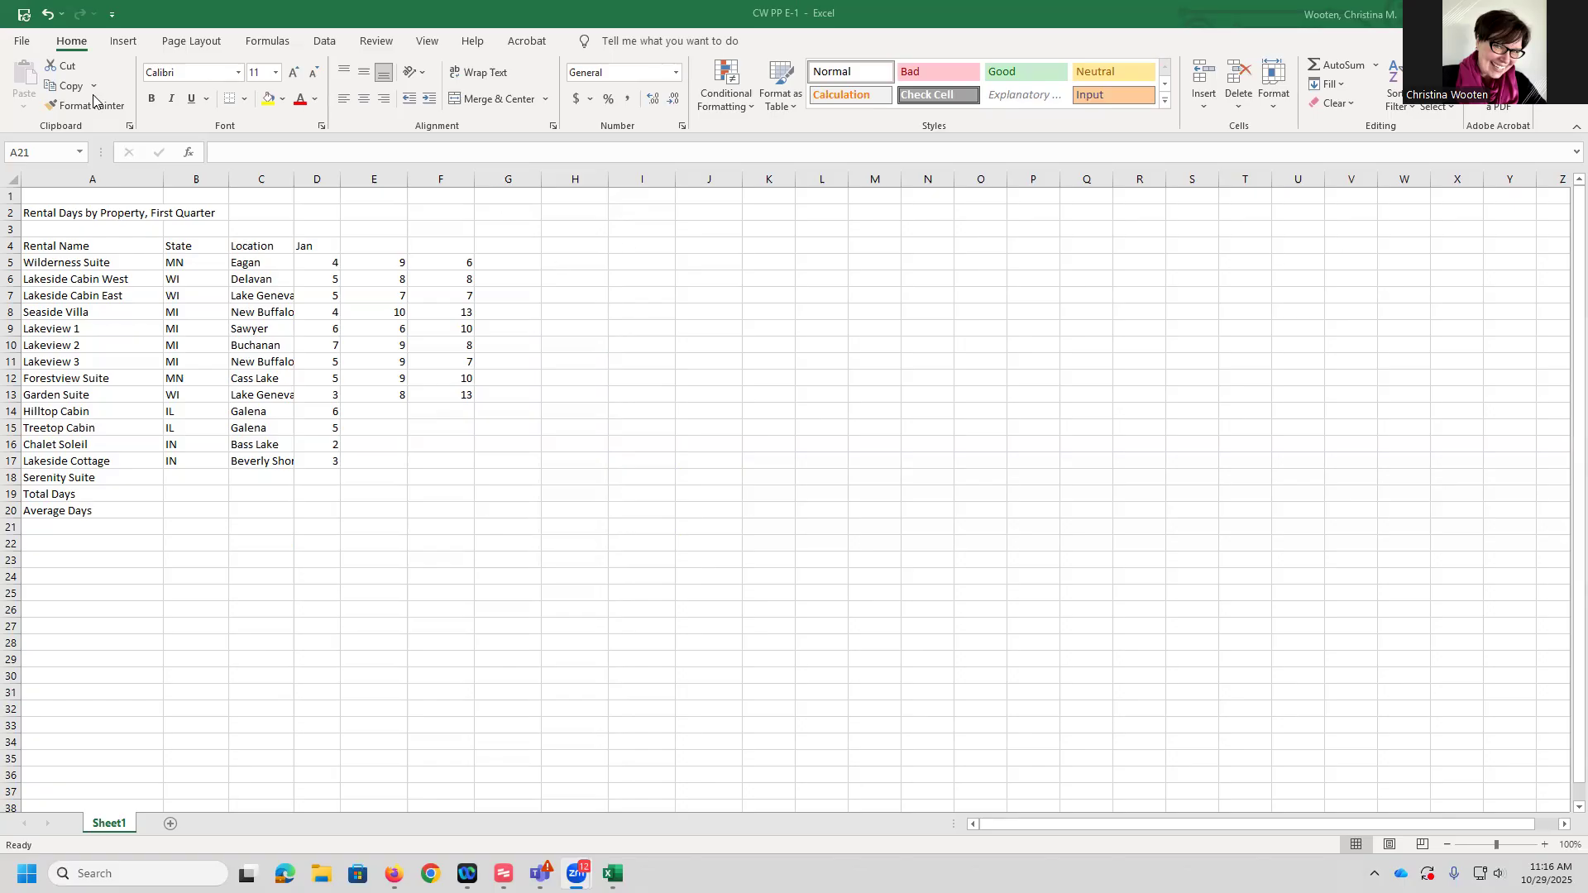
Enter the title Perfect Vacation Rentals in cell A1
{"action": "left_click", "coordinate": [87, 200]}
{"action": "left_click", "coordinate": [83, 198]}
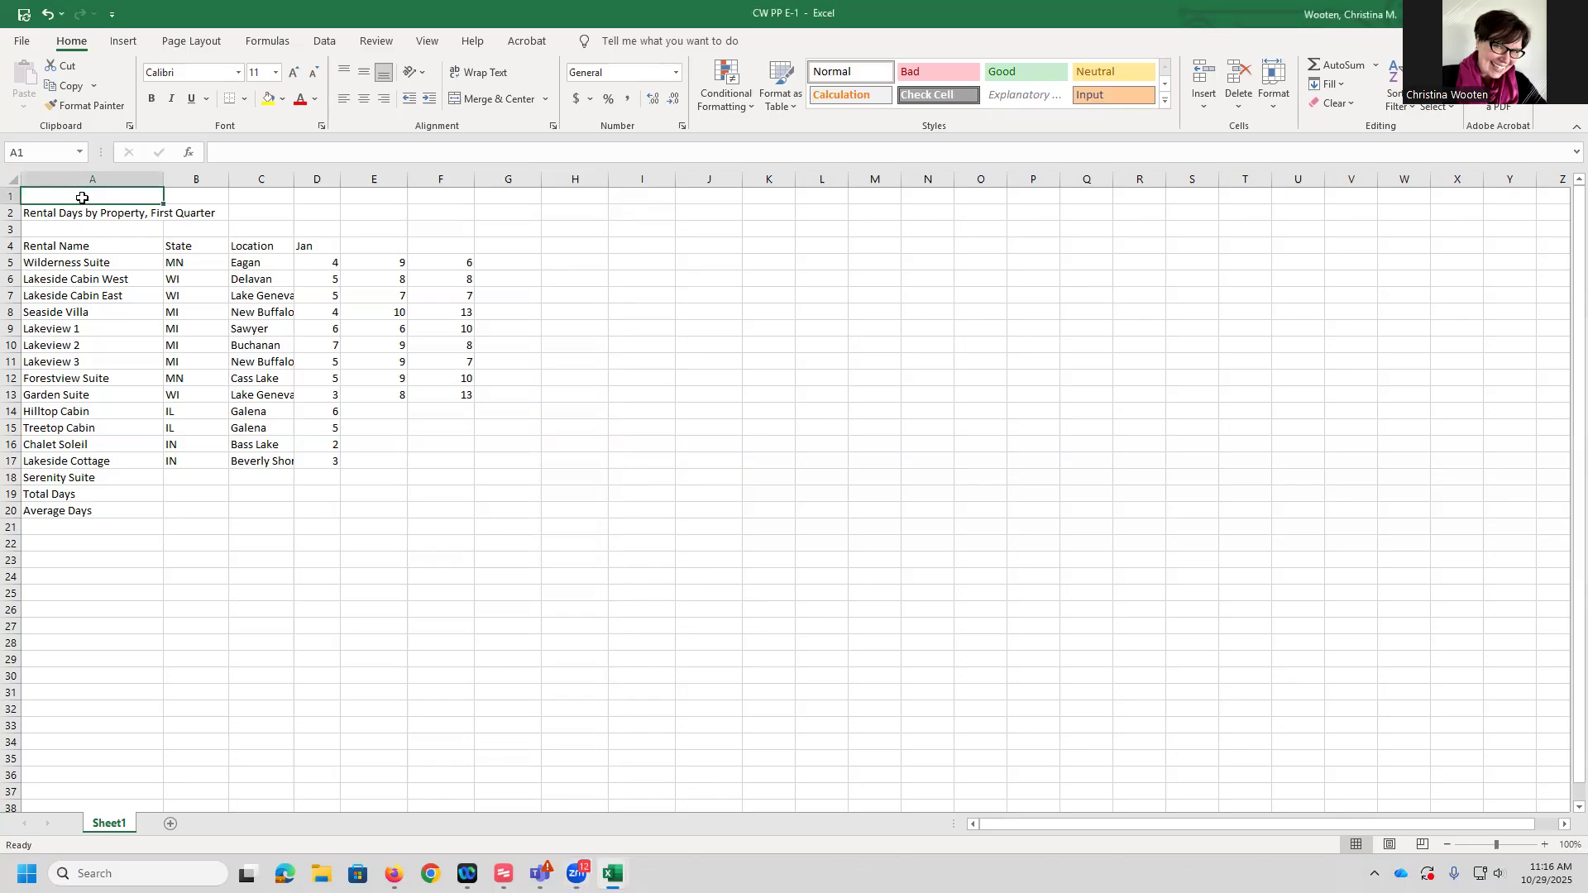
{"action": "type", "text": "{"}
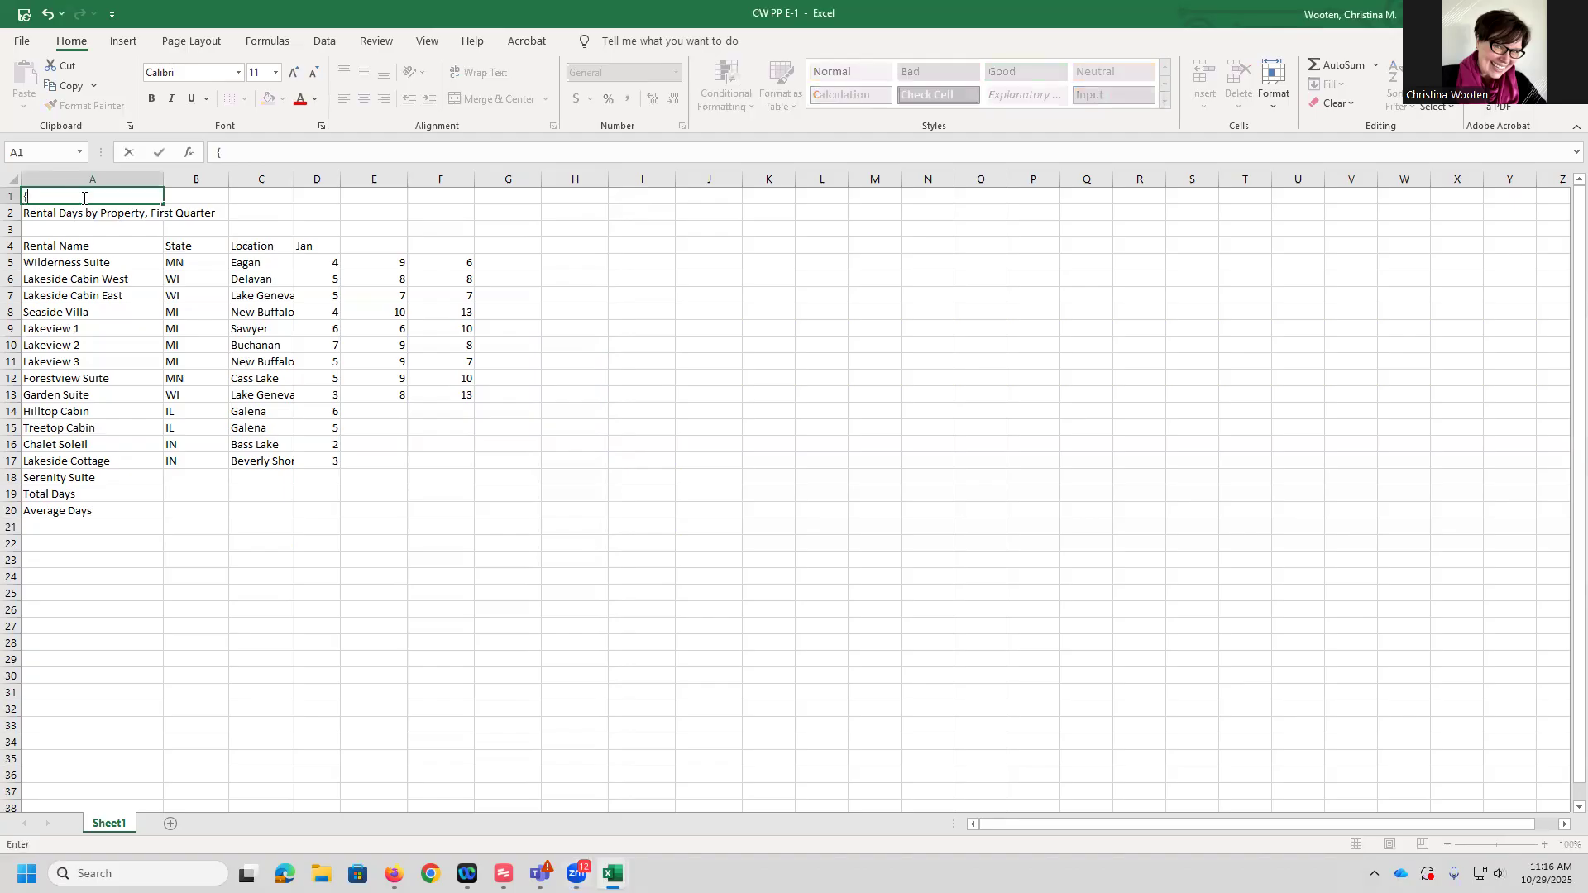
{"action": "key", "text": "BackSpace"}
{"action": "type", "text": "Perfect Vacation Rentals"}
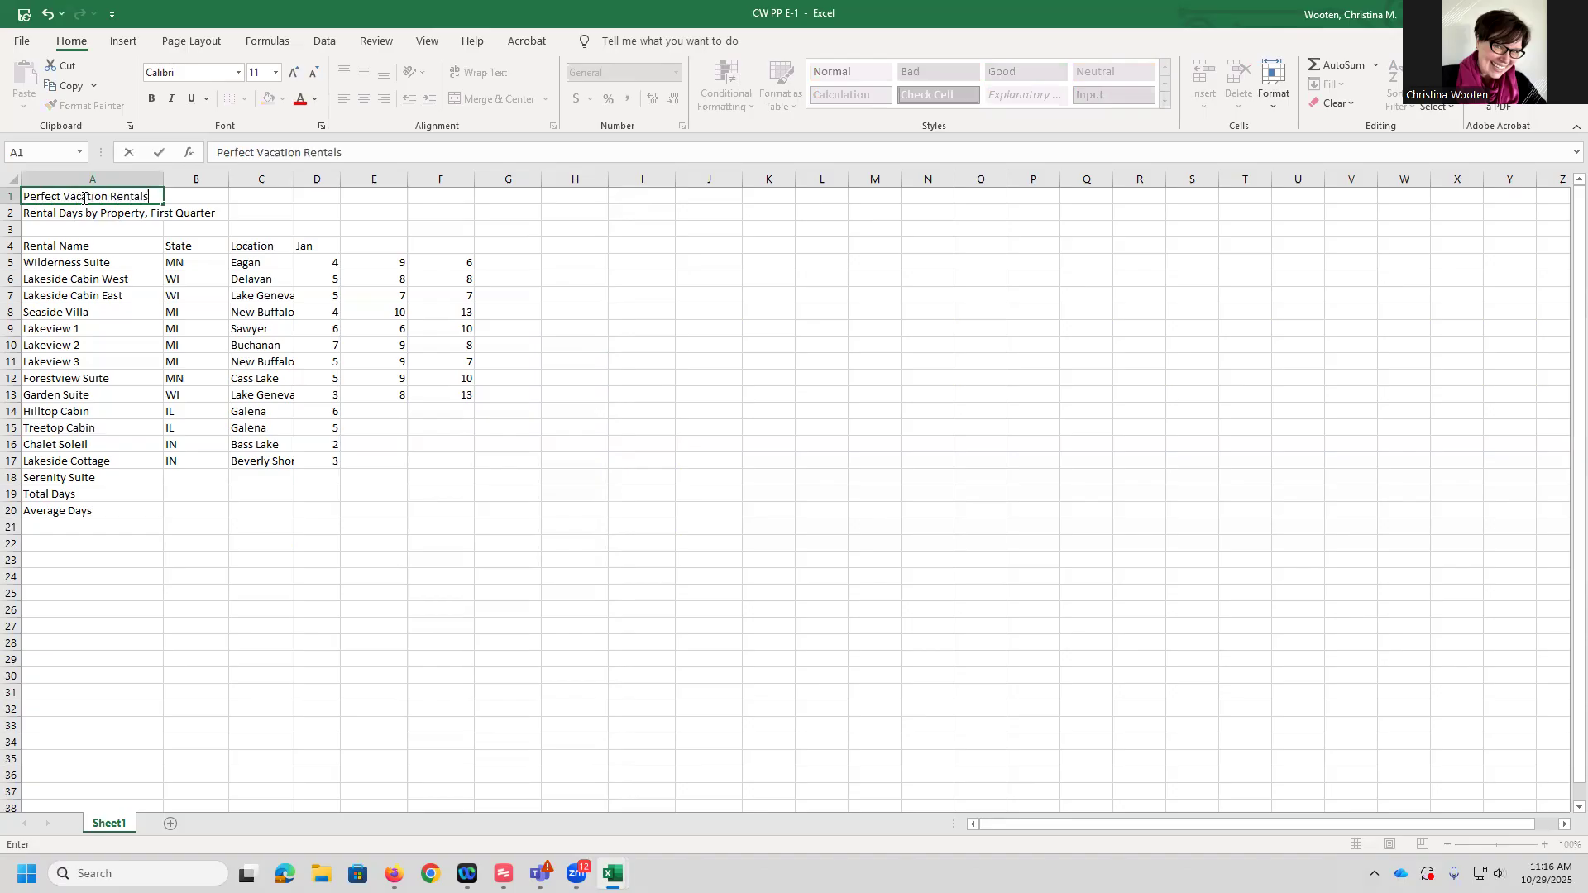
{"action": "key", "text": "Return"}
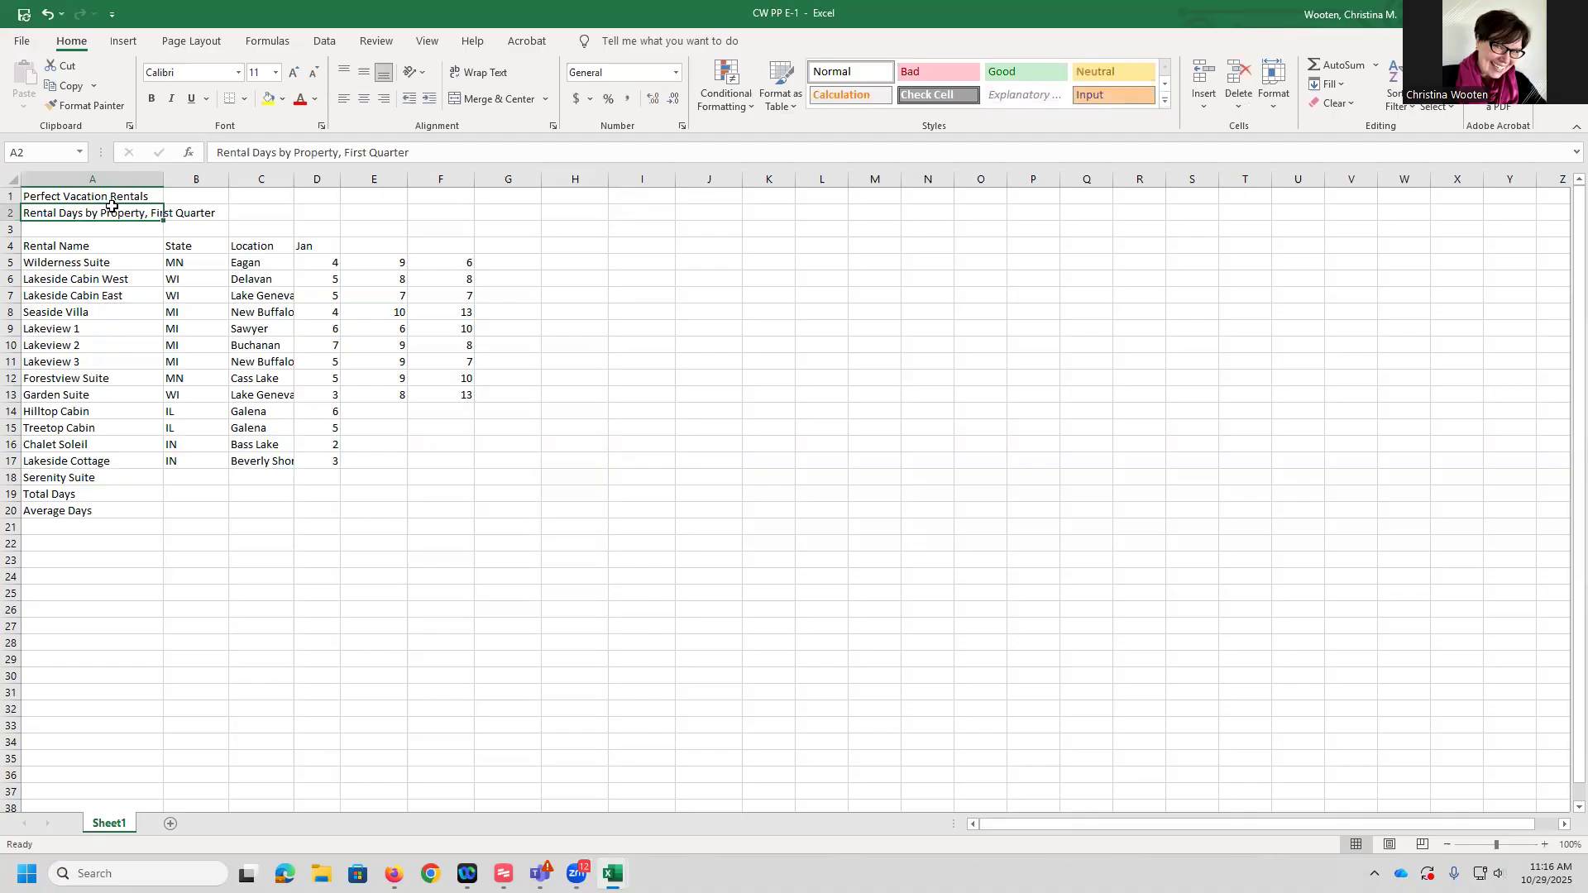
Replace the rental name in A7 with Eastern Vista
{"action": "left_click", "coordinate": [35, 296]}
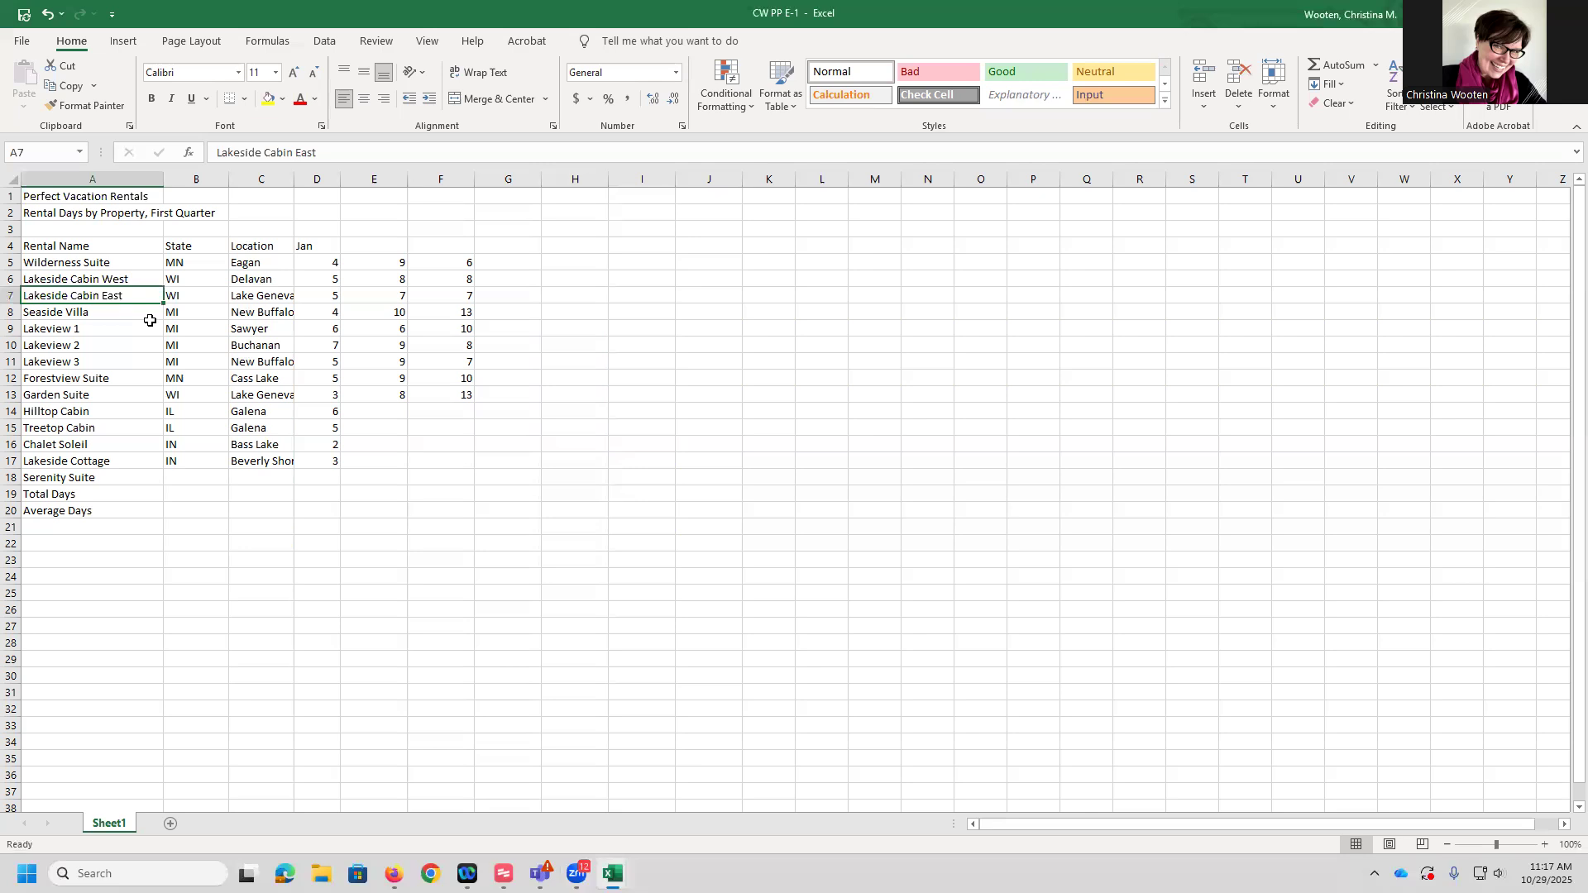
{"action": "type", "text": "Eastern Vista"}
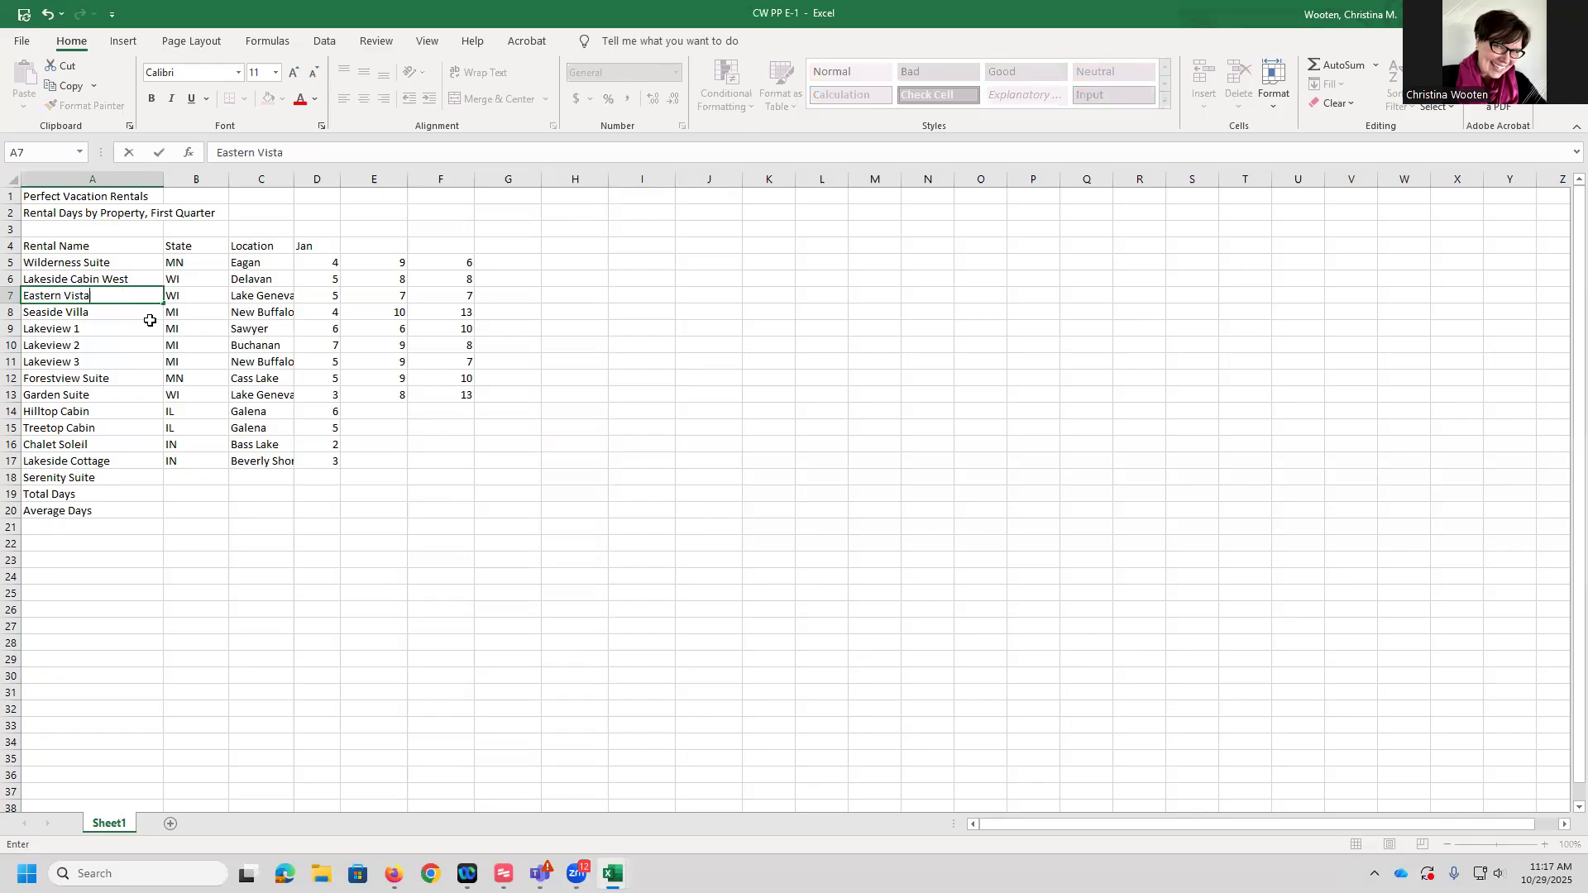
{"action": "key", "text": "Return"}
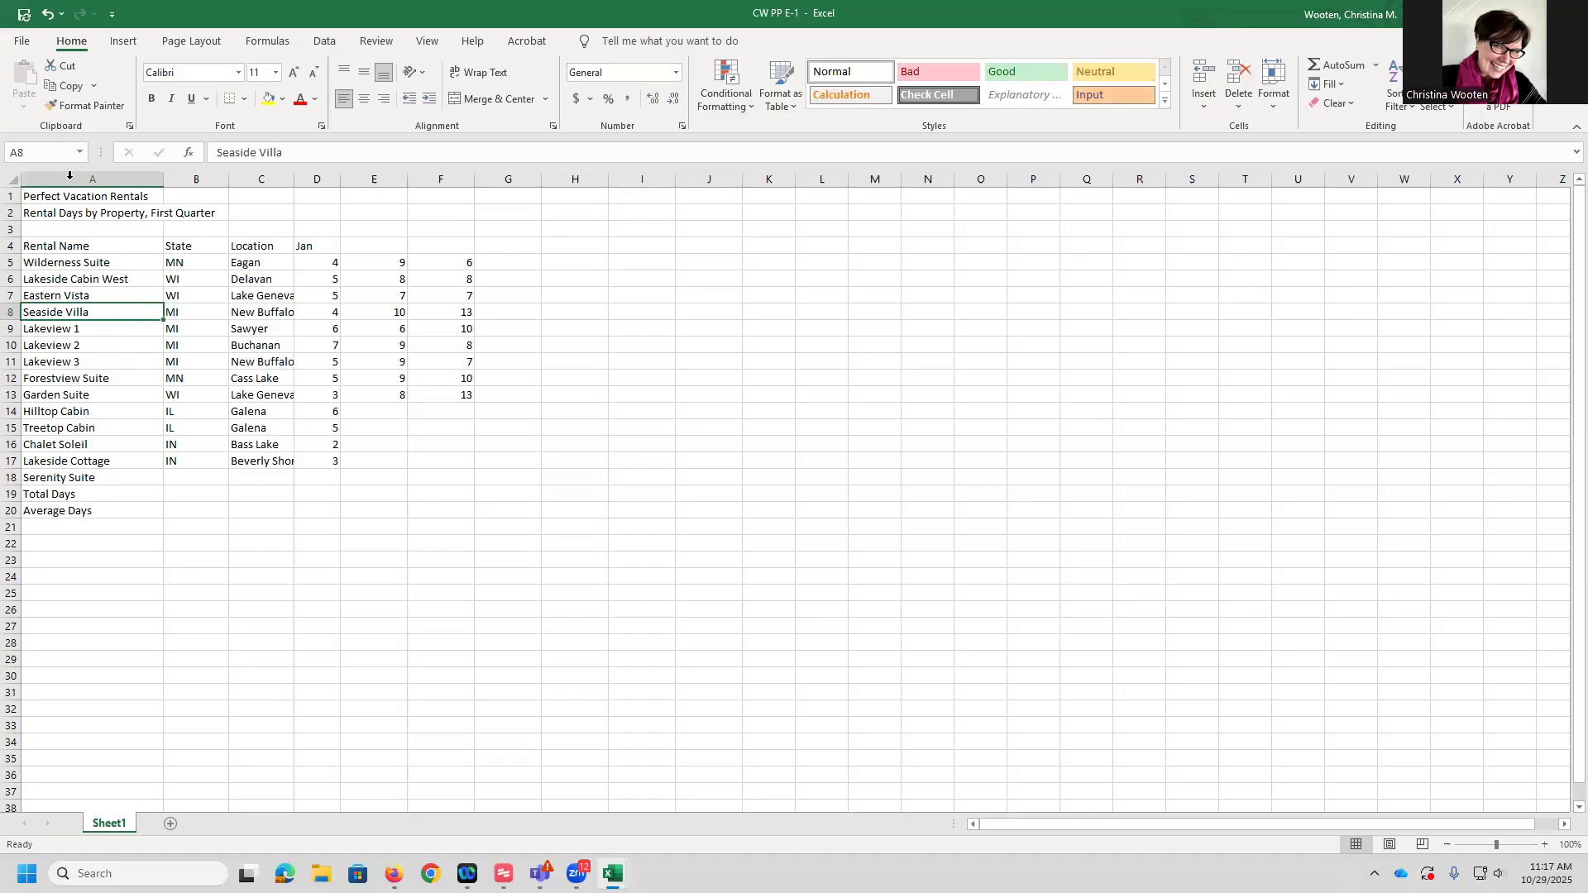
Go to cell A14 and rename the rental as Hilltop GetAway
{"action": "left_click", "coordinate": [37, 156]}
{"action": "type", "text": "A14"}
{"action": "key", "text": "Return"}
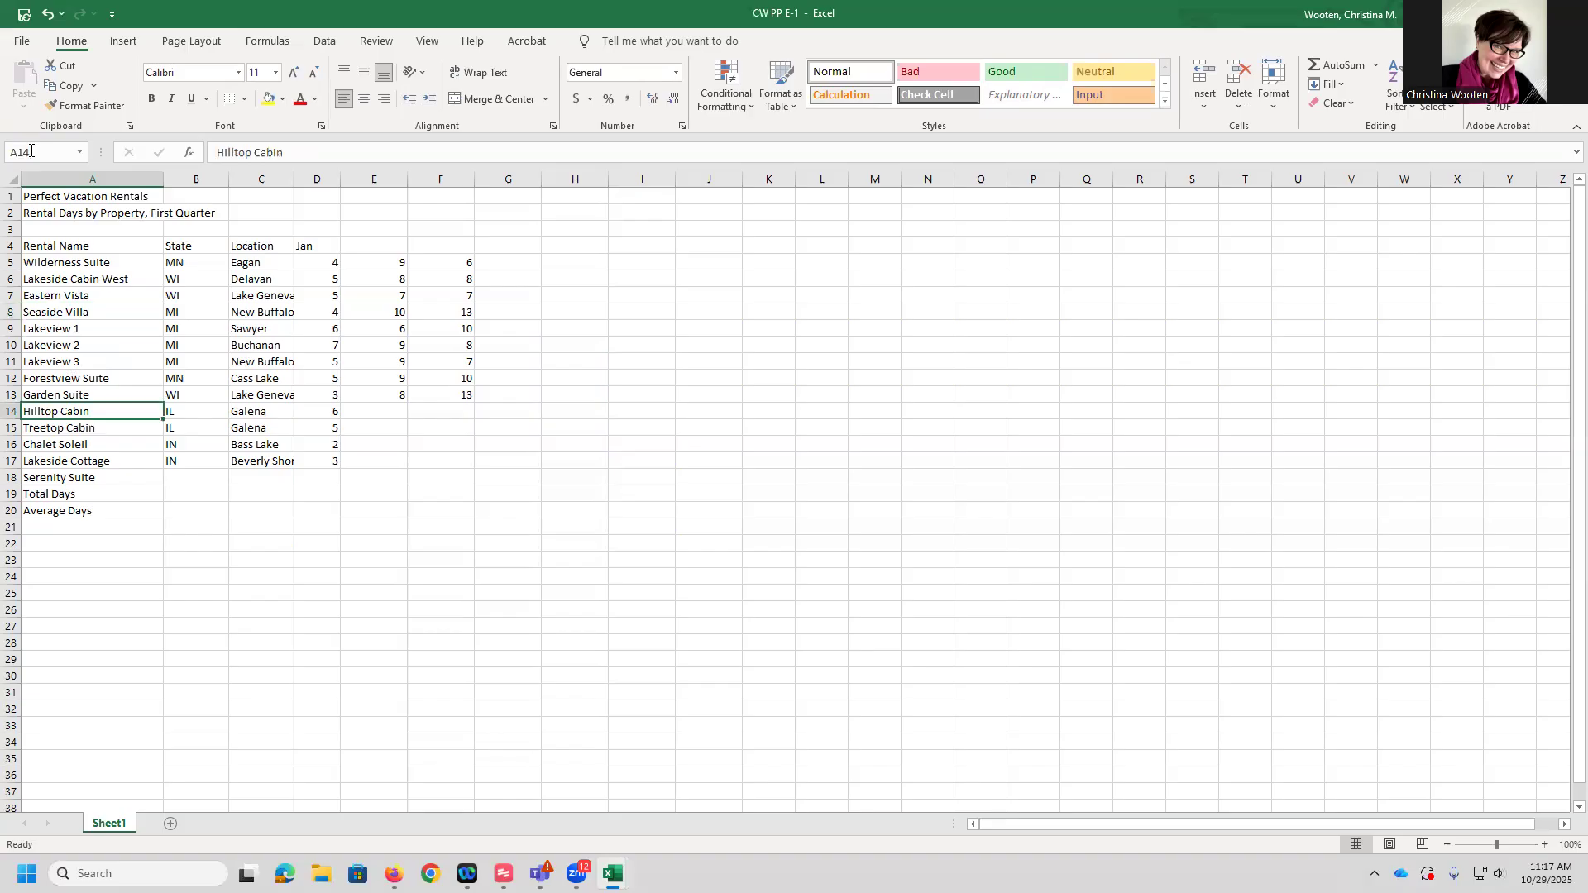
{"action": "double_click", "coordinate": [110, 411]}
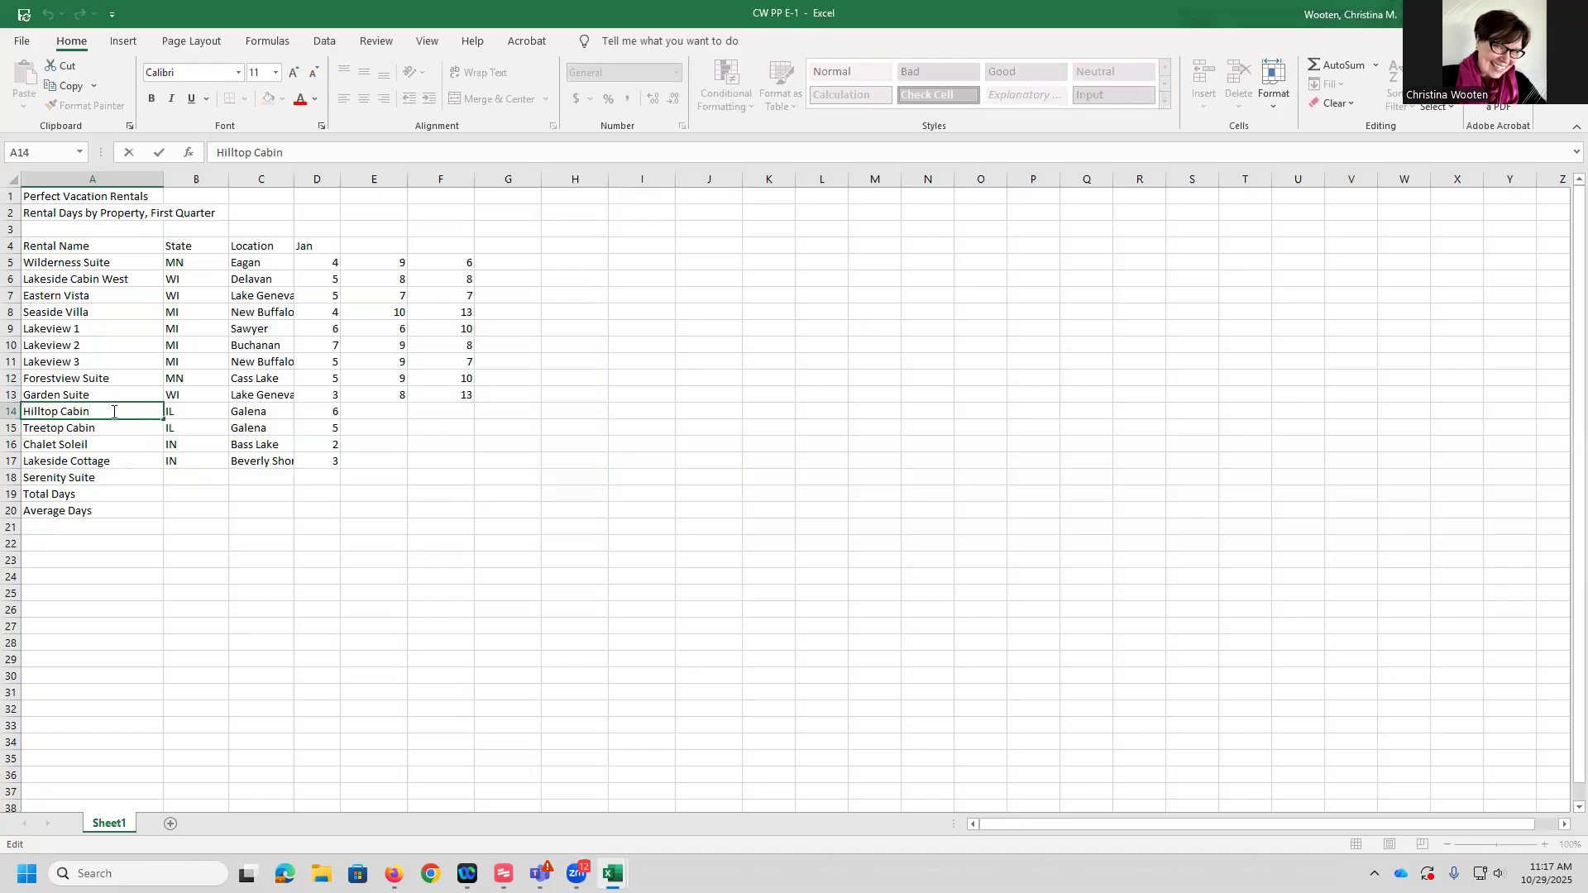
{"action": "left_click", "coordinate": [325, 152]}
{"action": "key", "text": "BackSpace"}
{"action": "key", "text": "BackSpace"}
{"action": "key", "text": "BackSpace"}
{"action": "key", "text": "BackSpace"}
{"action": "key", "text": "BackSpace"}
{"action": "type", "text": "GetAwak"}
{"action": "type", "text": "ay"}
{"action": "key", "text": "Return"}
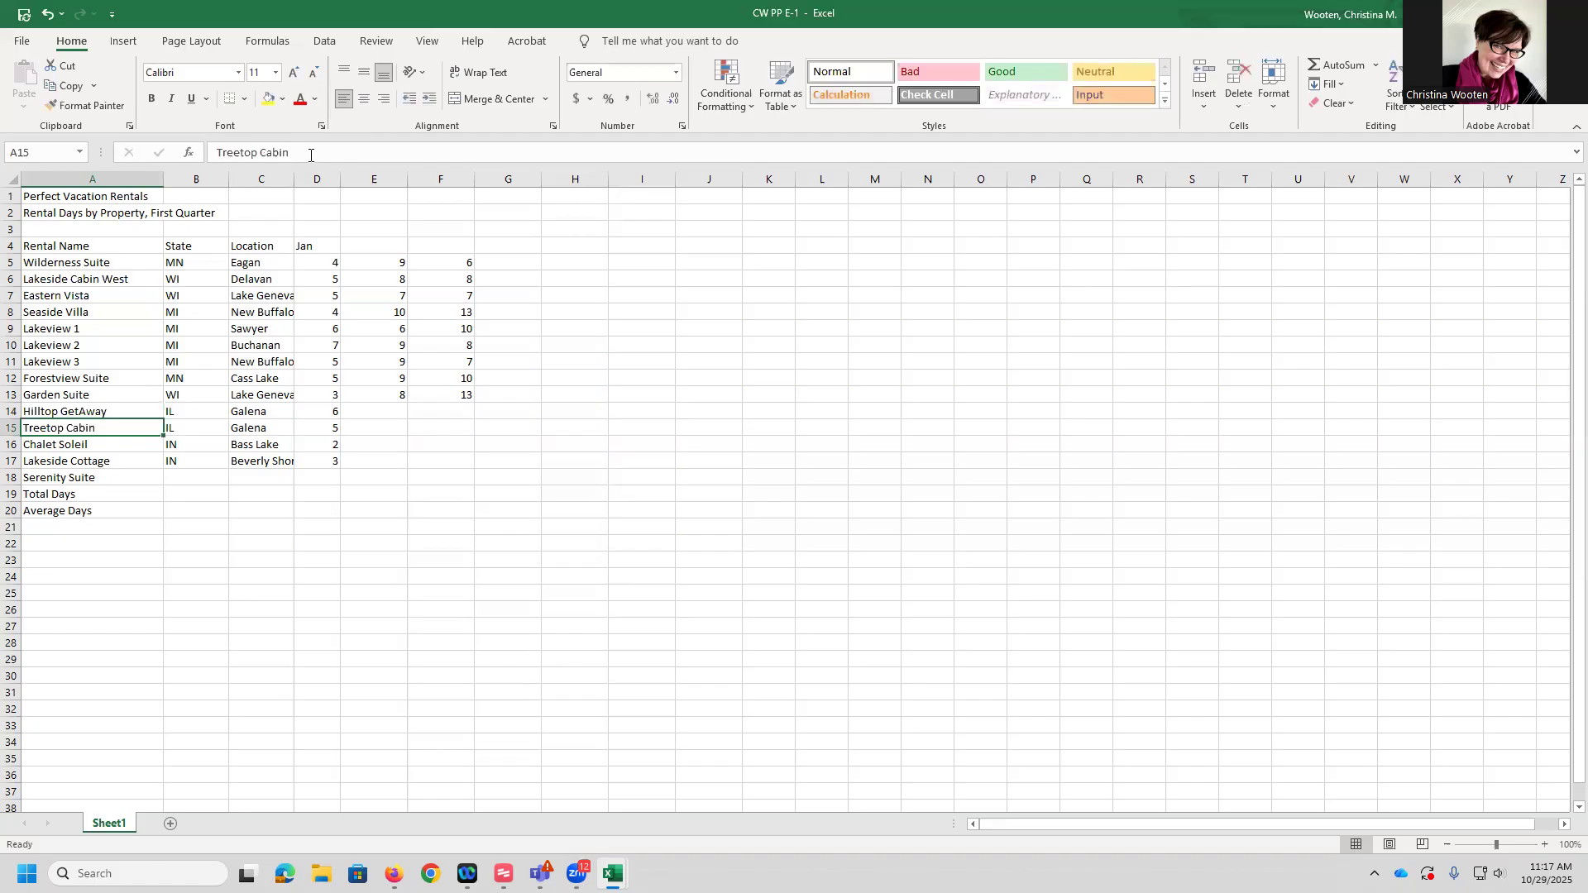
{"action": "double_click", "coordinate": [83, 411]}
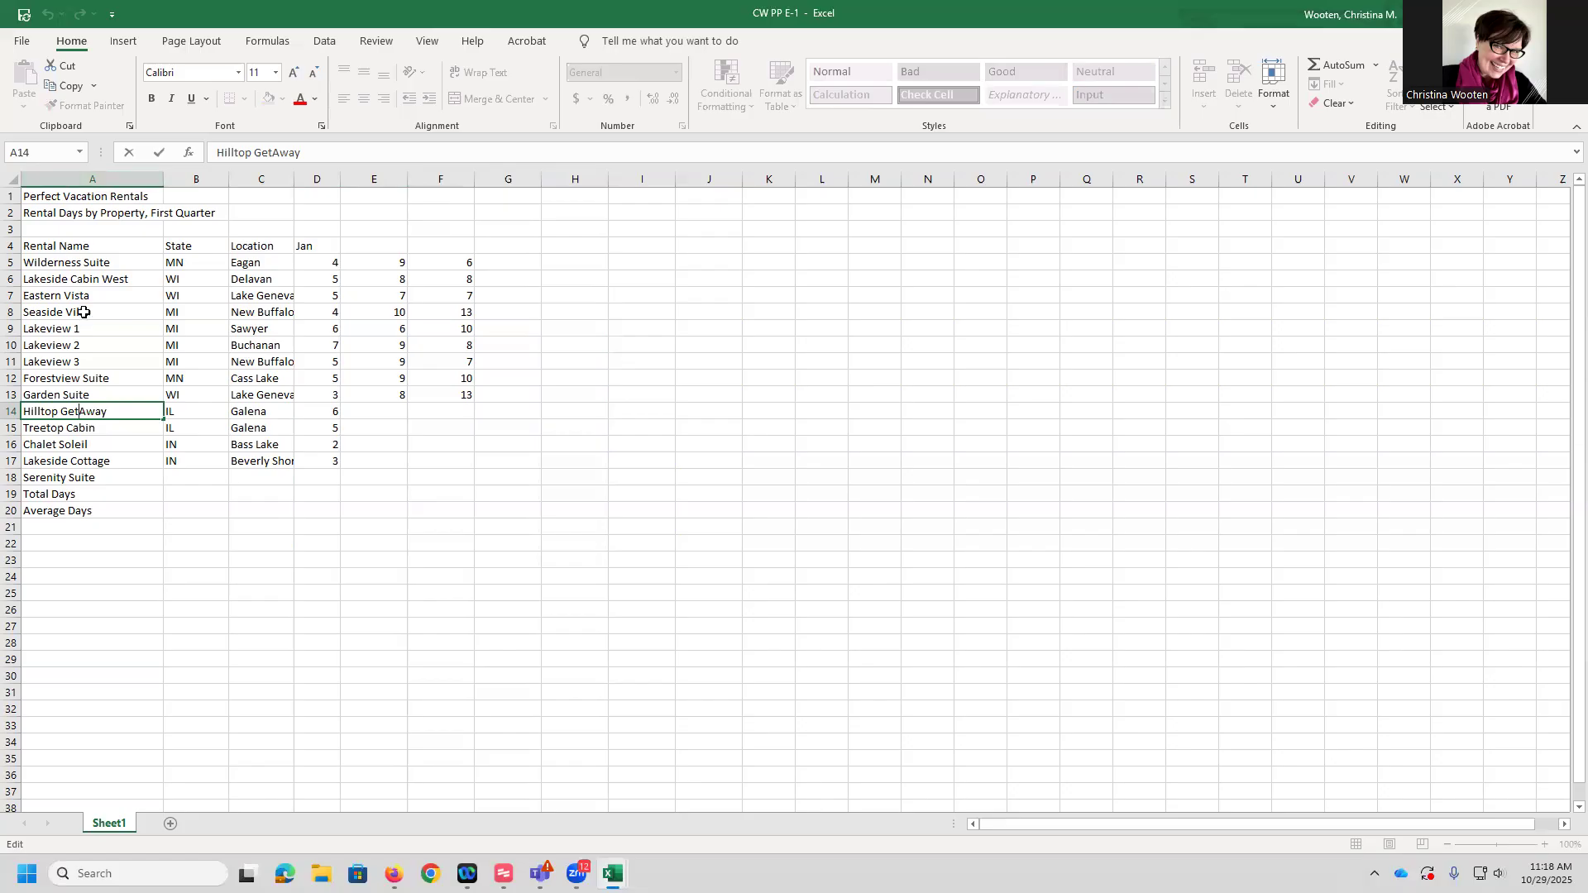
{"action": "left_click", "coordinate": [52, 494]}
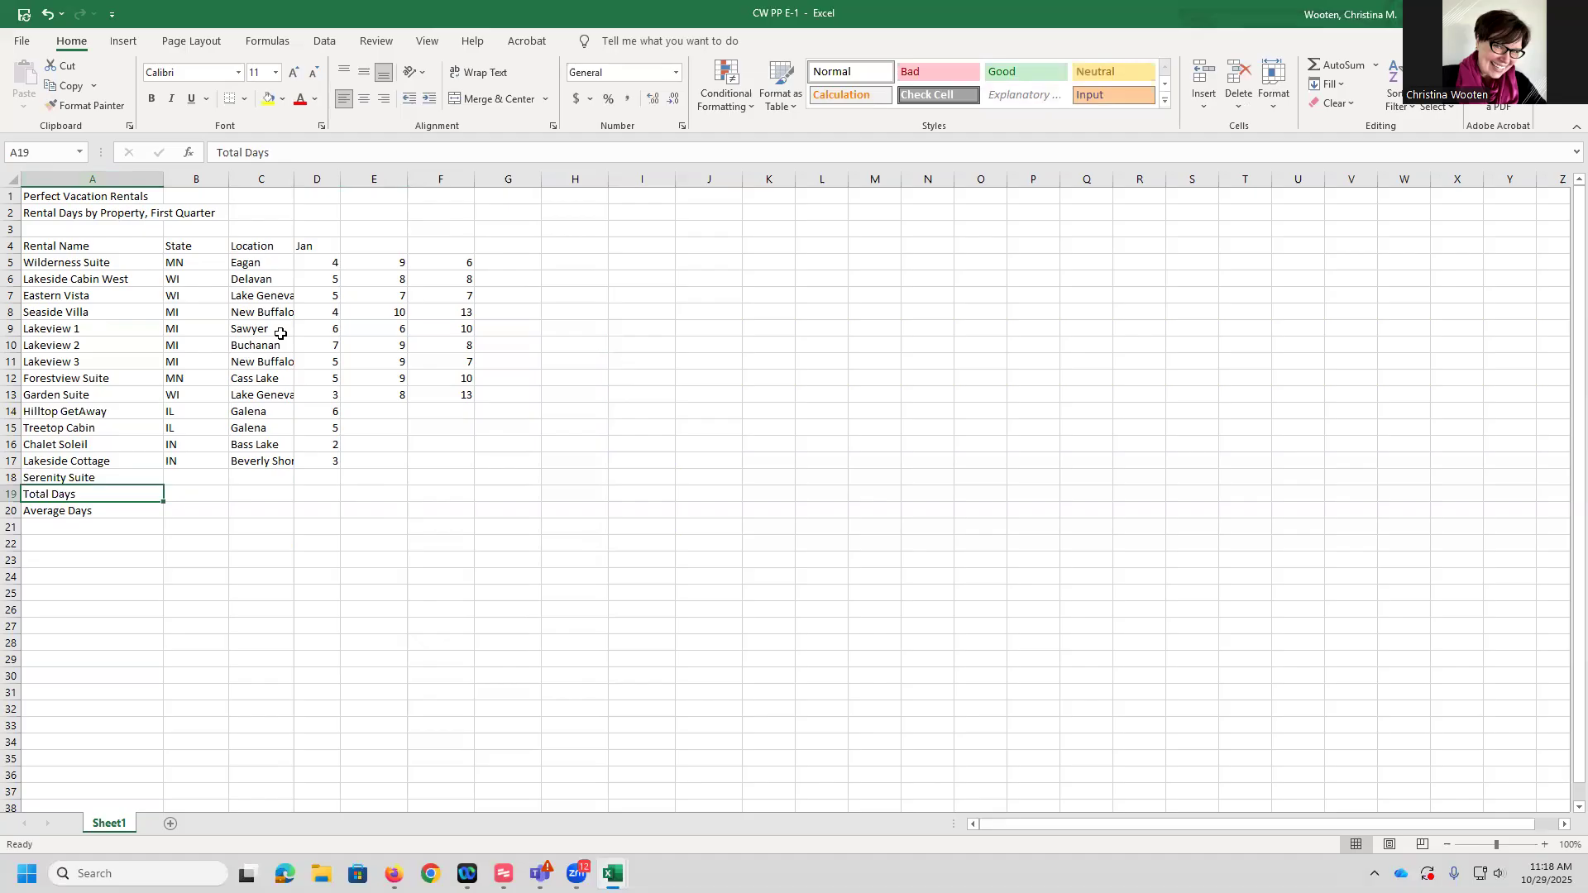
{"action": "left_click", "coordinate": [86, 511]}
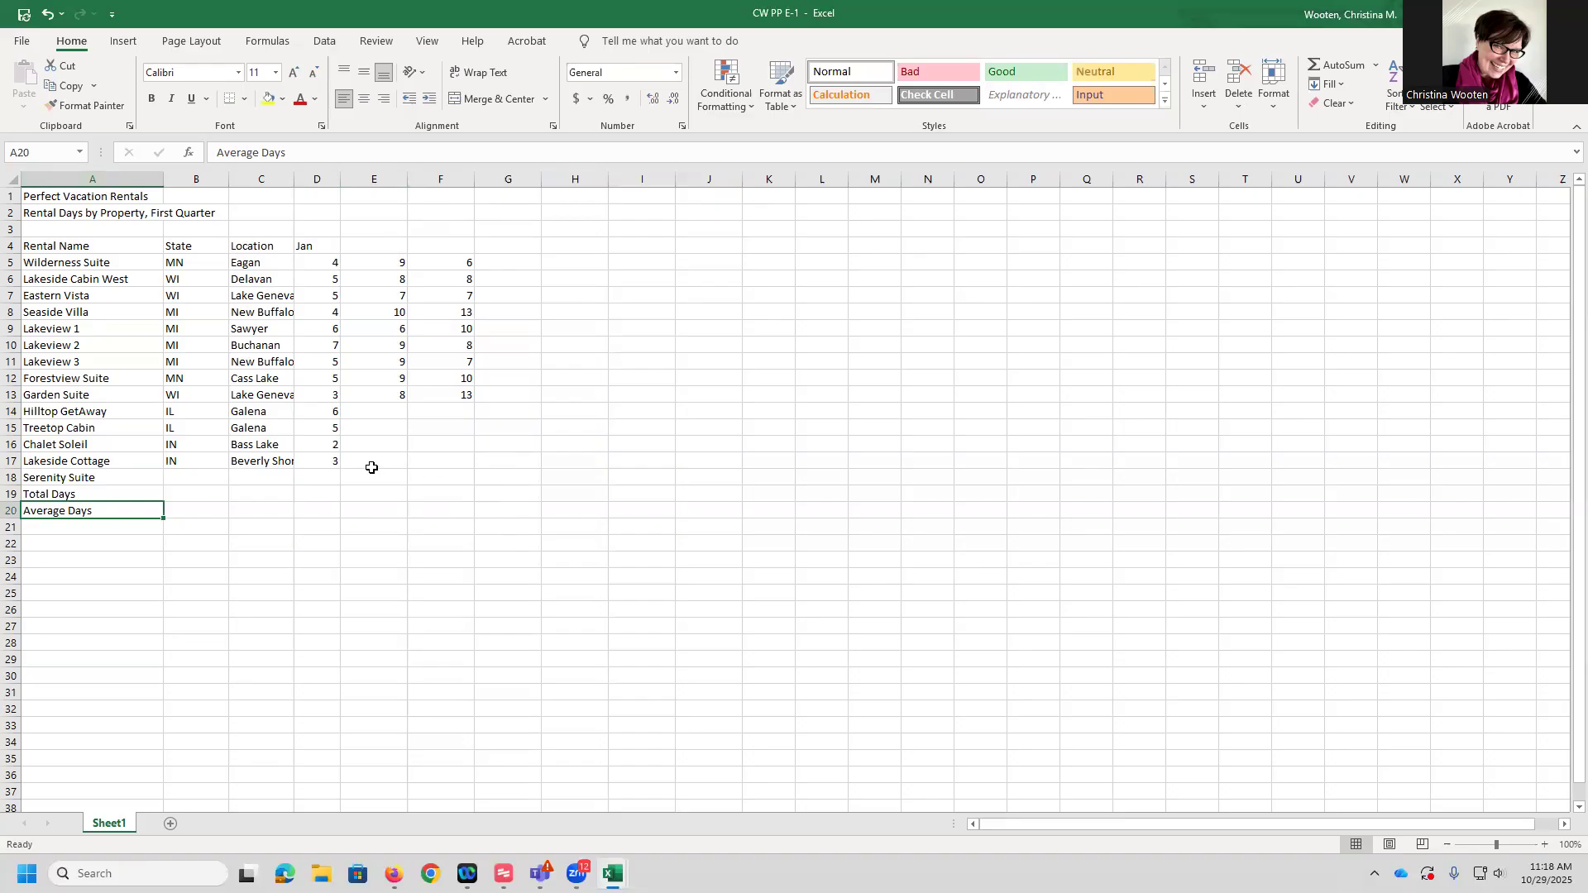
Enter 9 February days and 11 March days for Hilltop GetAway in E14 and F14
{"action": "left_click", "coordinate": [378, 410]}
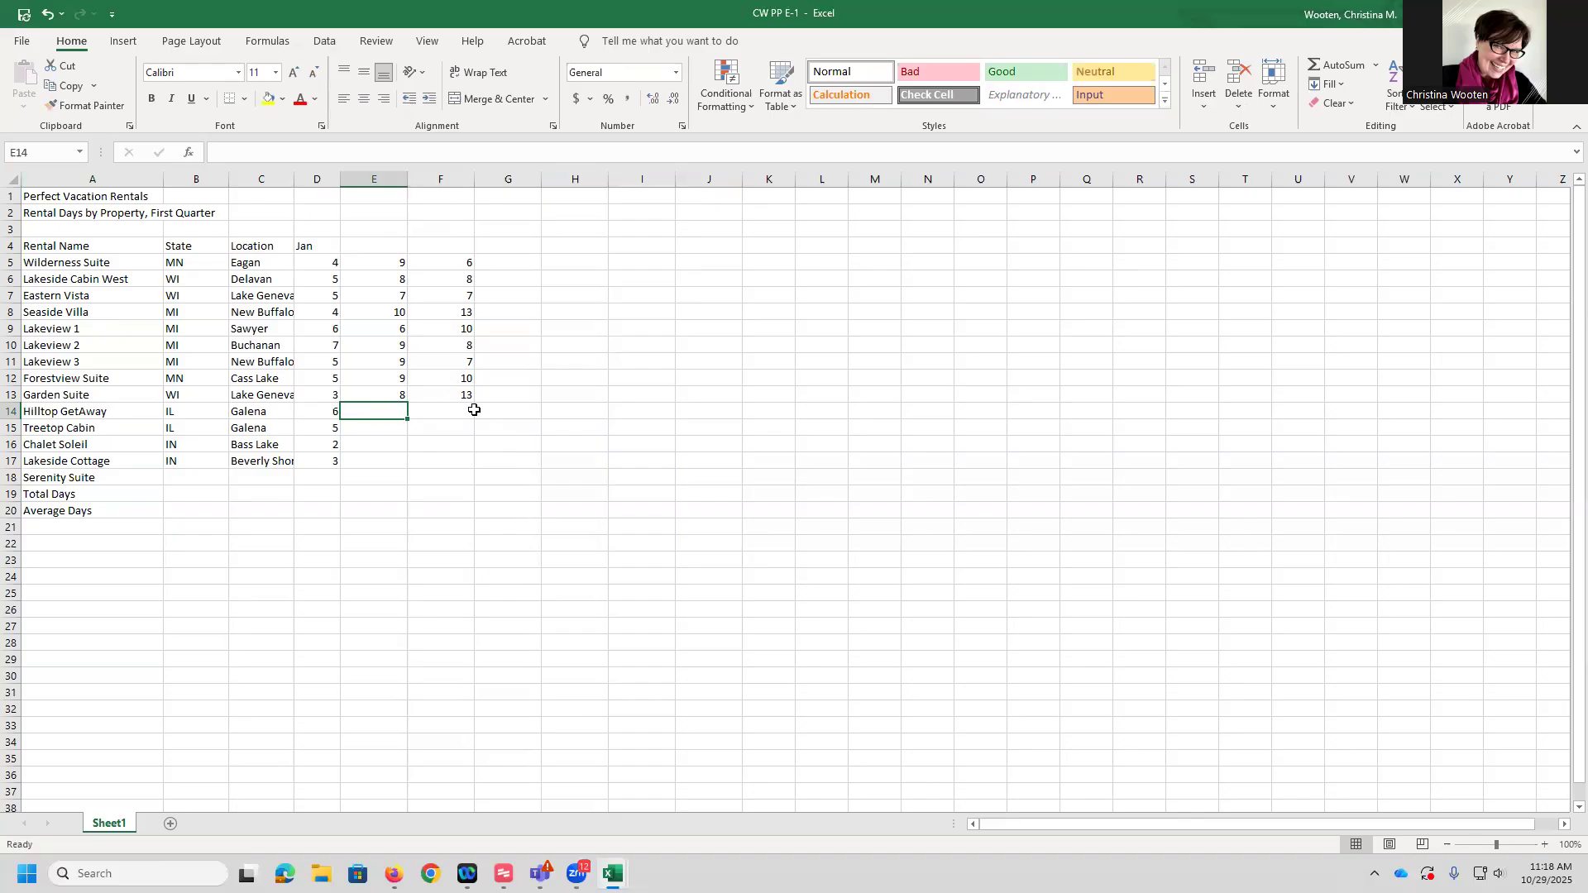
{"action": "type", "text": "99"}
{"action": "key", "text": "Right"}
{"action": "key", "text": "Down"}
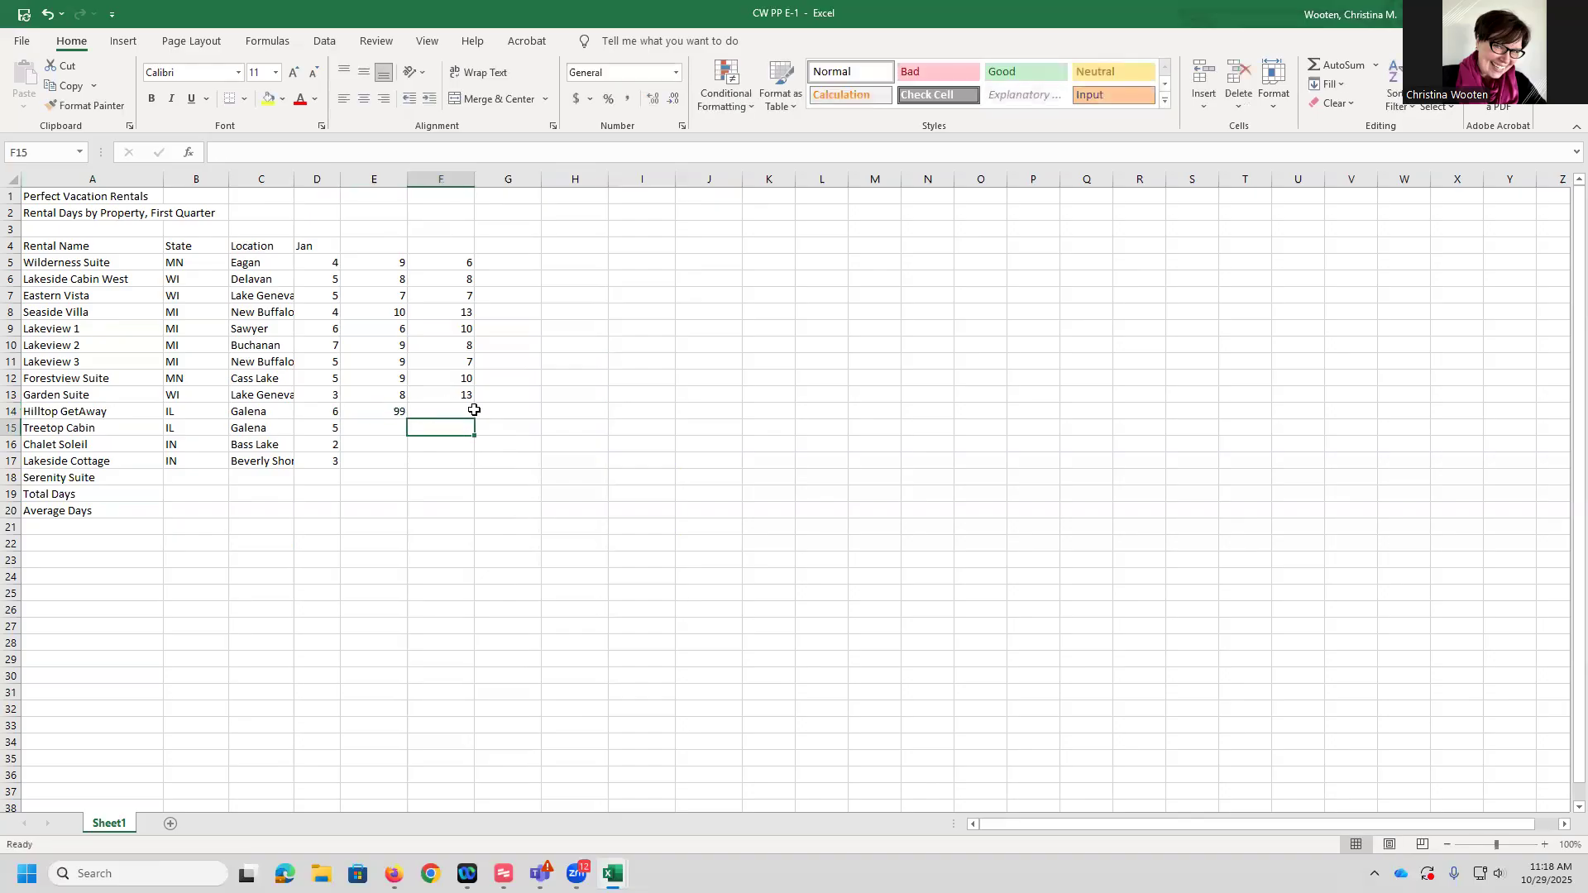
{"action": "key", "text": "Up"}
{"action": "key", "text": "Left"}
{"action": "type", "text": "9"}
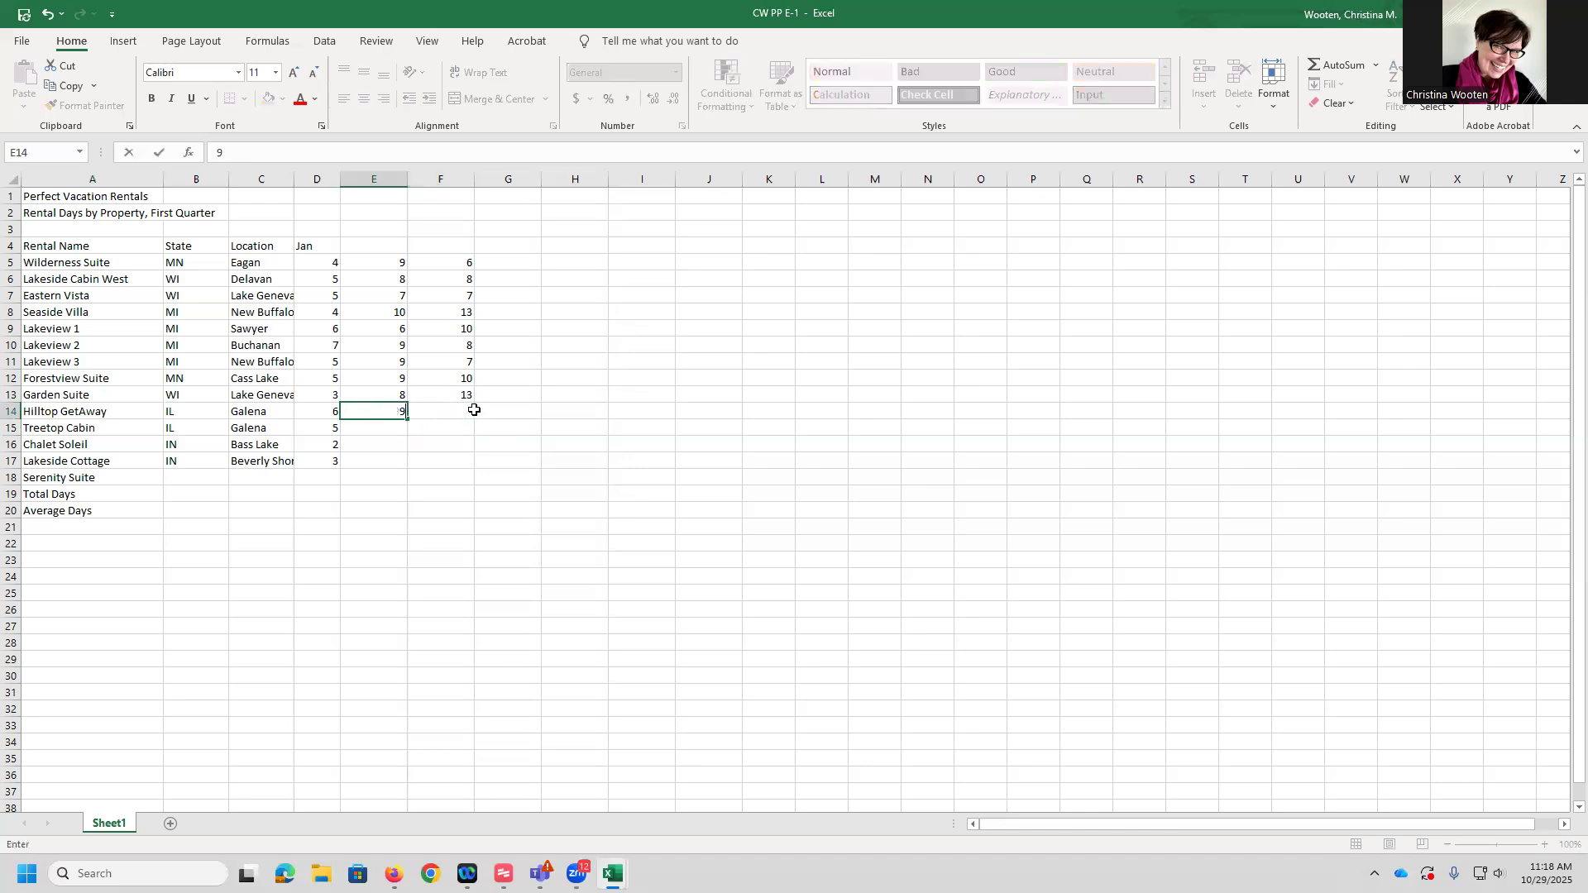
{"action": "key", "text": "Right"}
{"action": "type", "text": "10"}
{"action": "key", "text": "Return"}
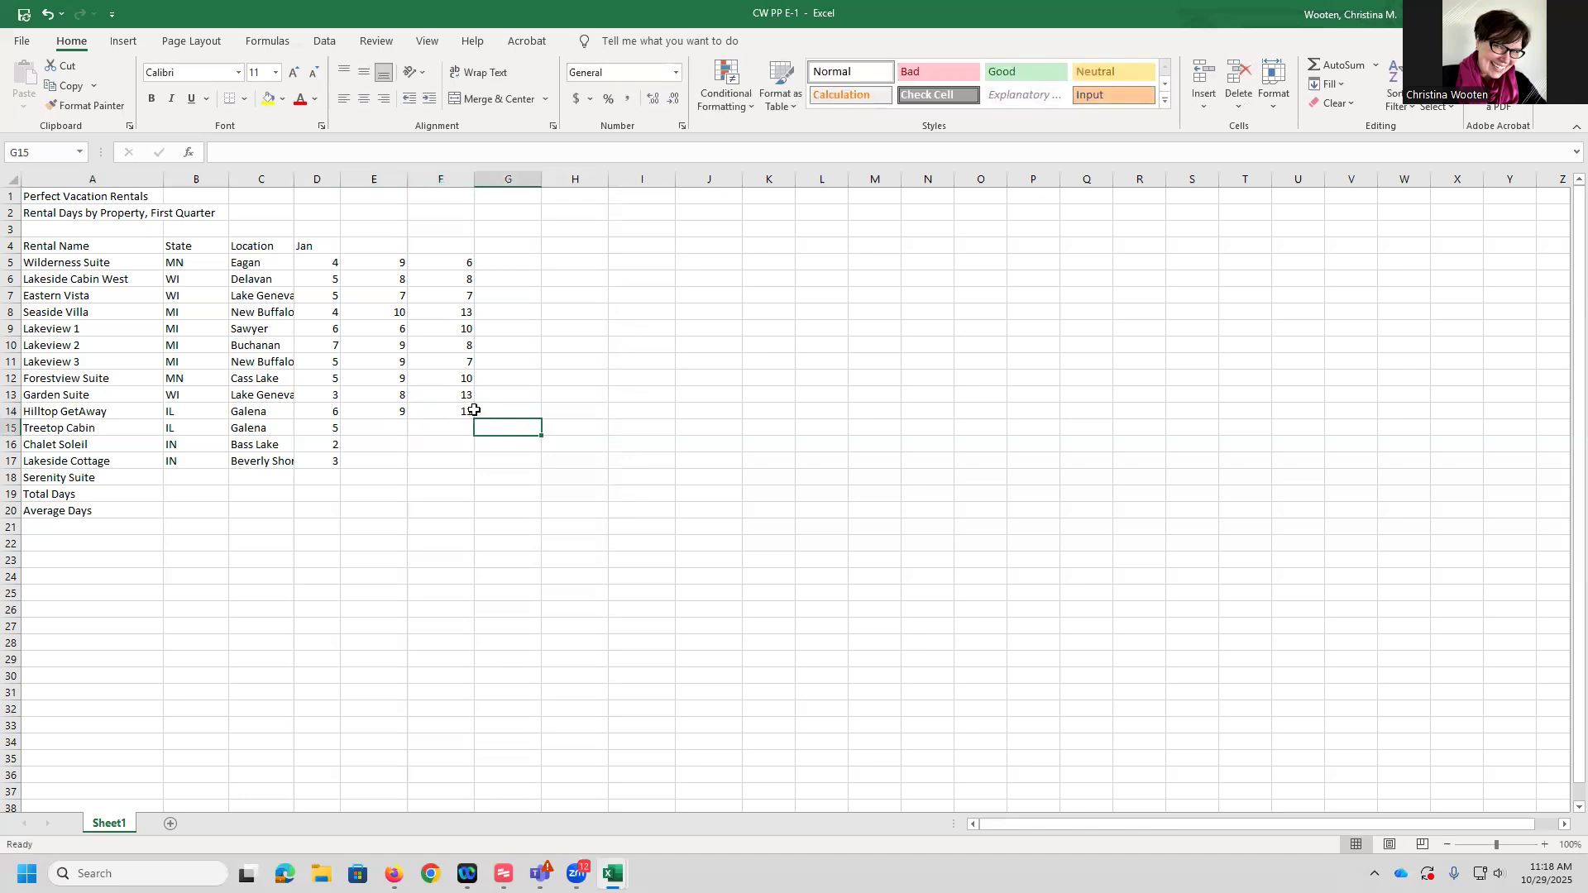
Enter February days 7, 3 and 3 in E15 through E17
{"action": "key", "text": "Left"}
{"action": "type", "text": "7"}
{"action": "key", "text": "Return"}
{"action": "type", "text": "3"}
{"action": "key", "text": "Return"}
{"action": "type", "text": "3"}
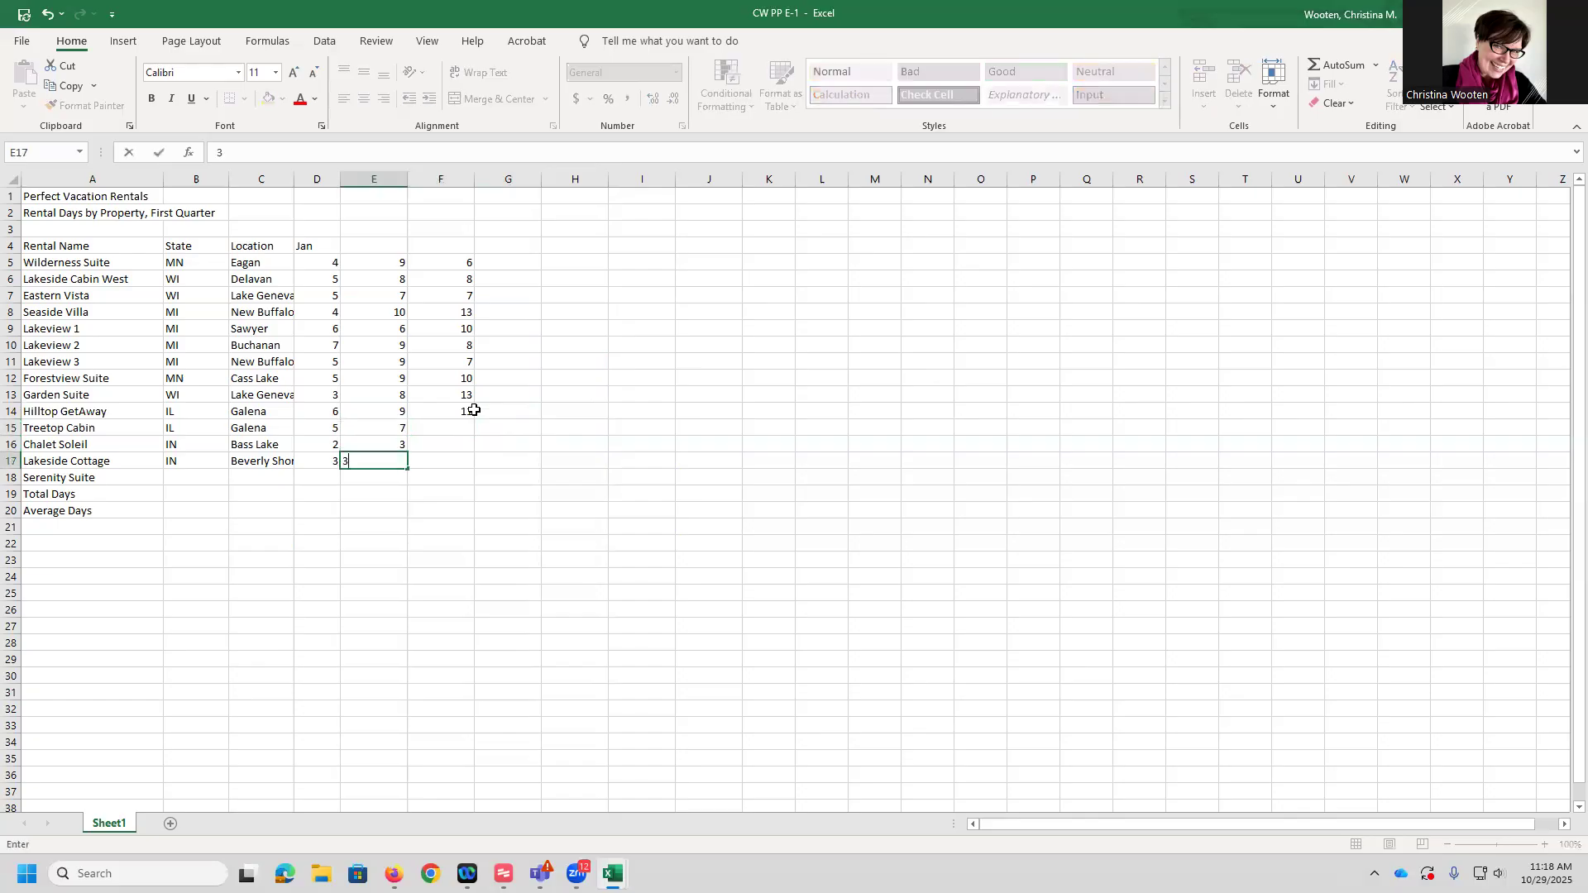
{"action": "key", "text": "Tab"}
Enter March days 10, 5 and 7 in F15 through F17
{"action": "key", "text": "Up"}
{"action": "key", "text": "Up"}
{"action": "type", "text": "10"}
{"action": "key", "text": "Return"}
{"action": "type", "text": "5"}
{"action": "key", "text": "Return"}
{"action": "type", "text": "7"}
{"action": "key", "text": "Return"}
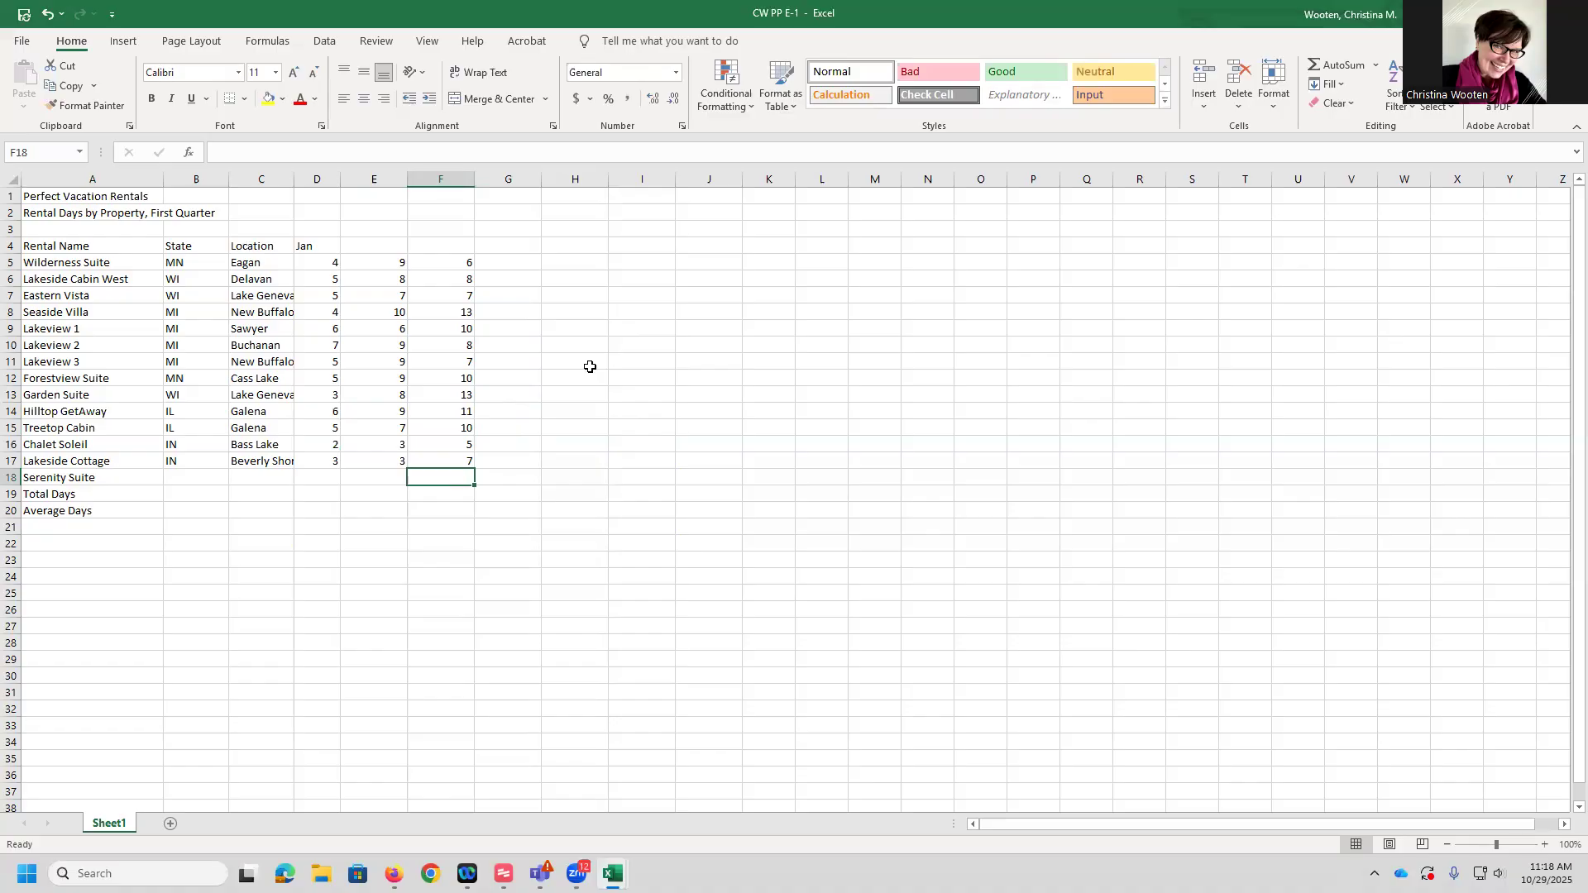
AutoFill the month headings from Jan in D4 across to Apr in G4
{"action": "left_click", "coordinate": [320, 247]}
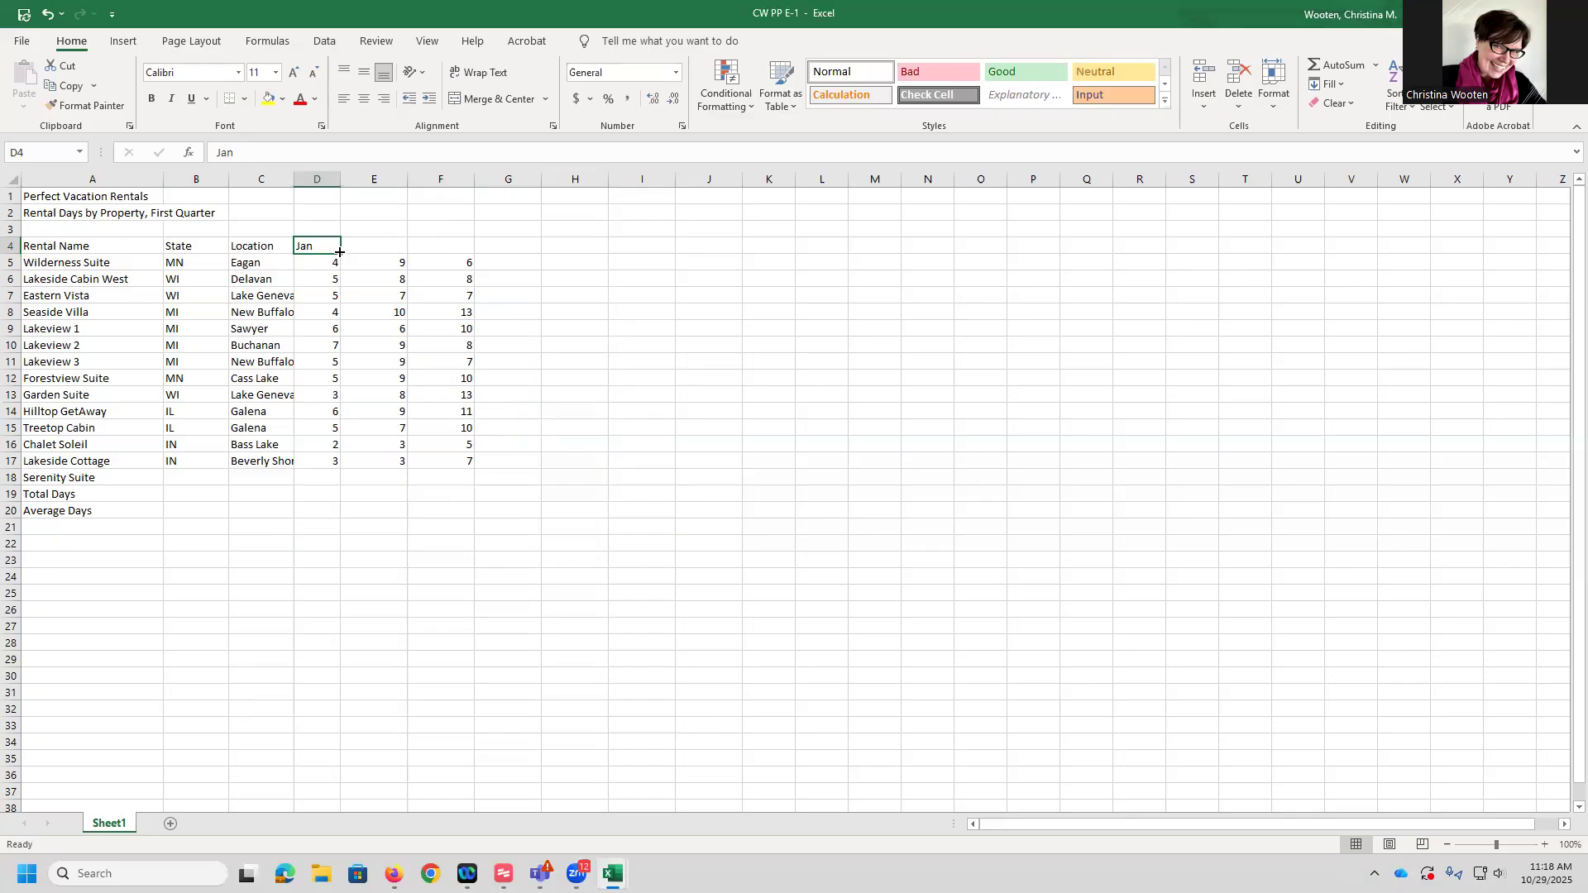
{"action": "left_click_drag", "start_coordinate": [338, 255], "coordinate": [529, 248]}
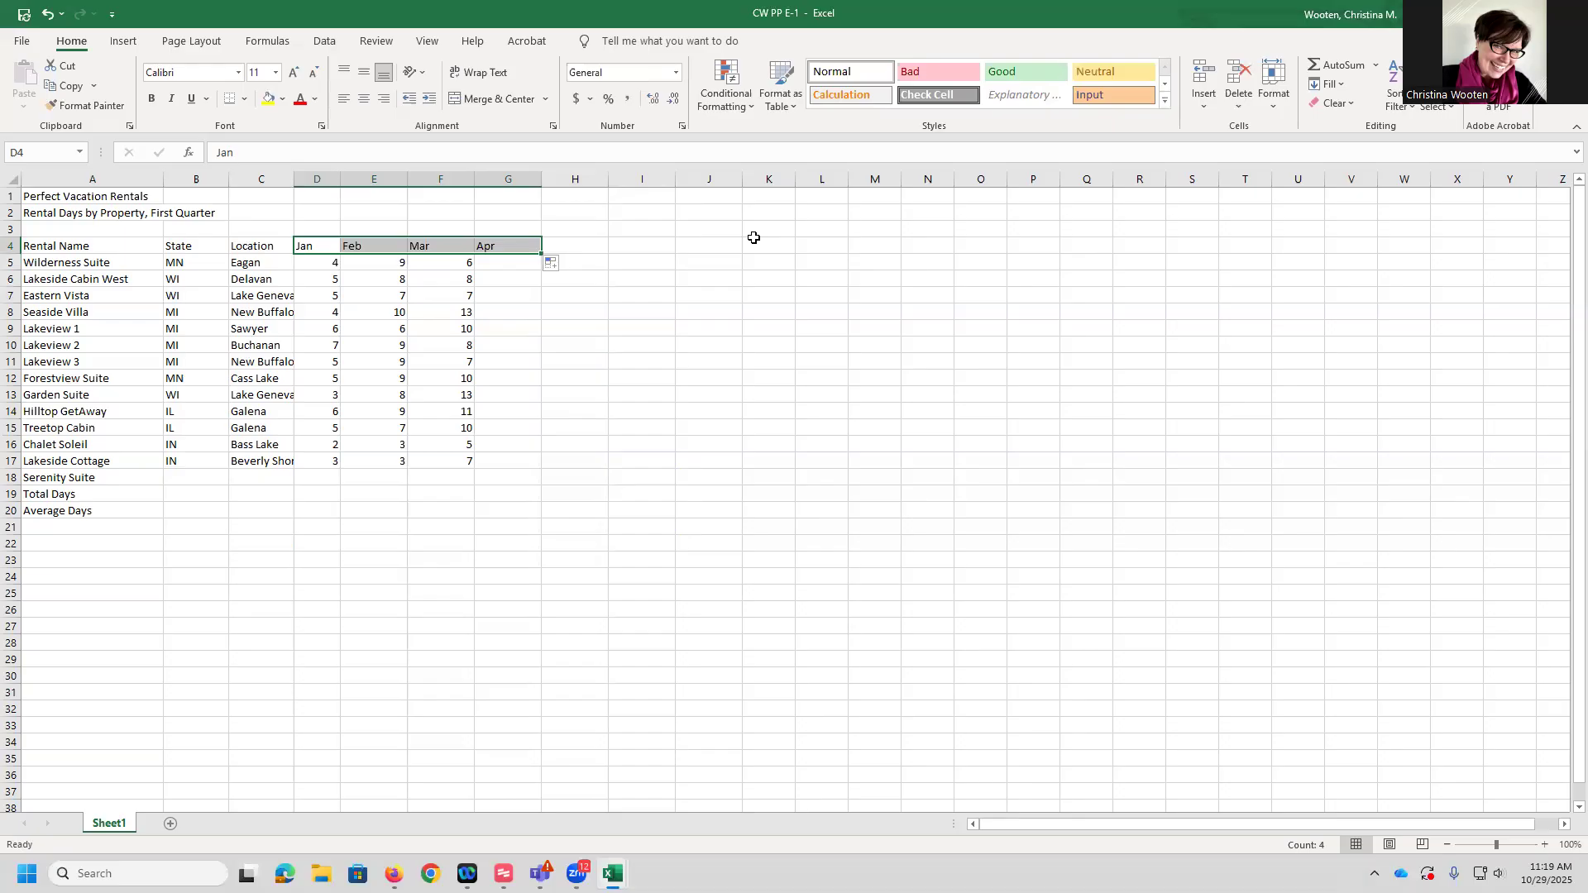
{"action": "left_click", "coordinate": [614, 424]}
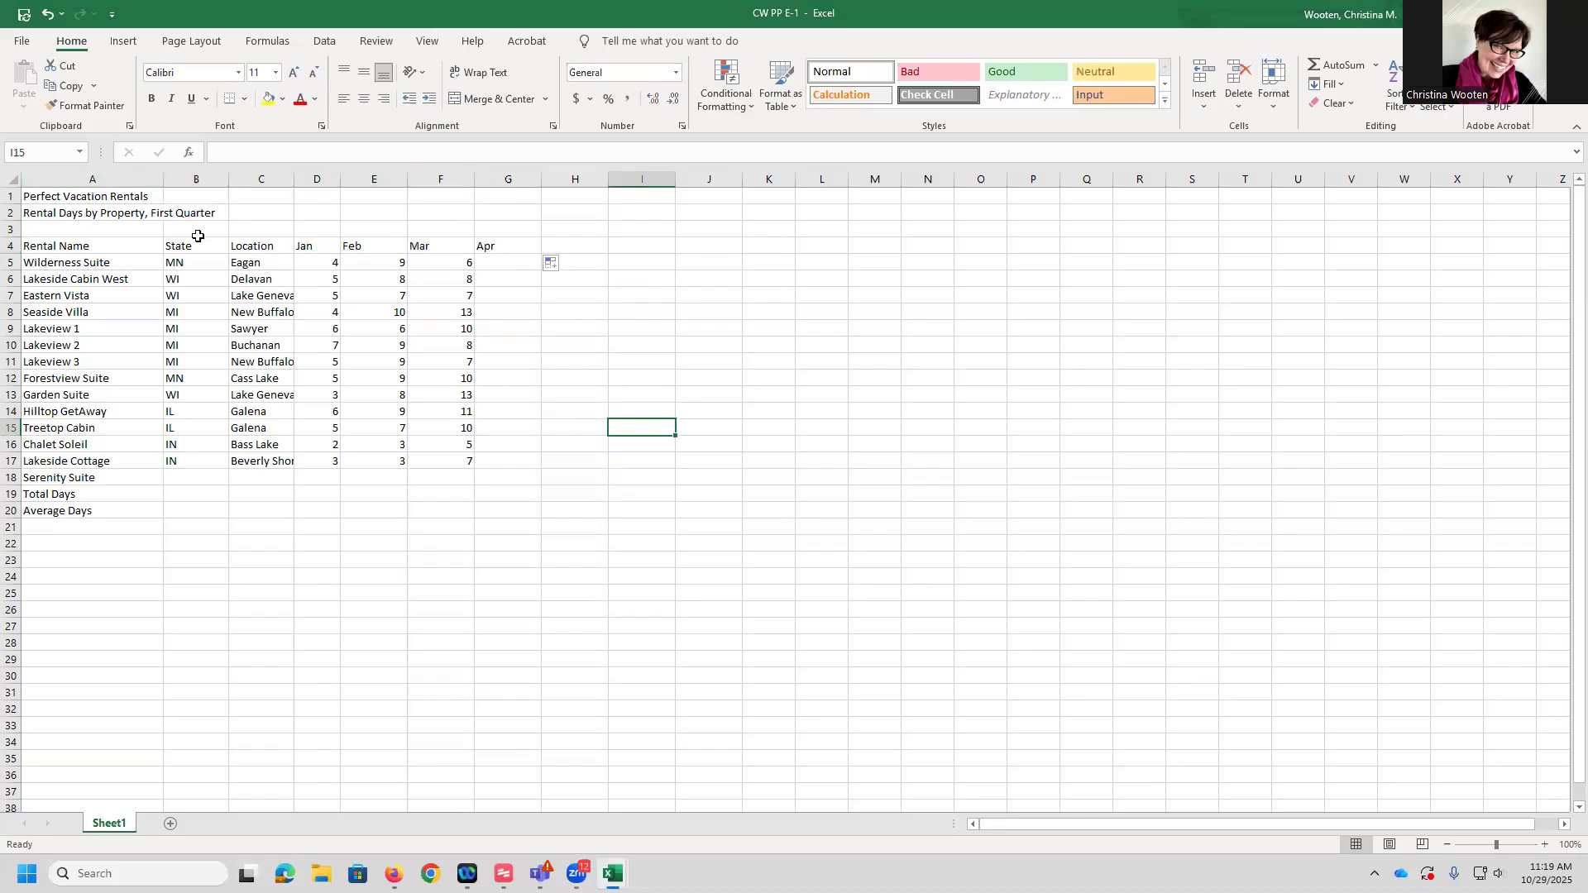
Set Serenity Suite's state in B18 to IN by picking from the column's drop-down list
{"action": "left_click", "coordinate": [187, 483]}
{"action": "right_click", "coordinate": [189, 480]}
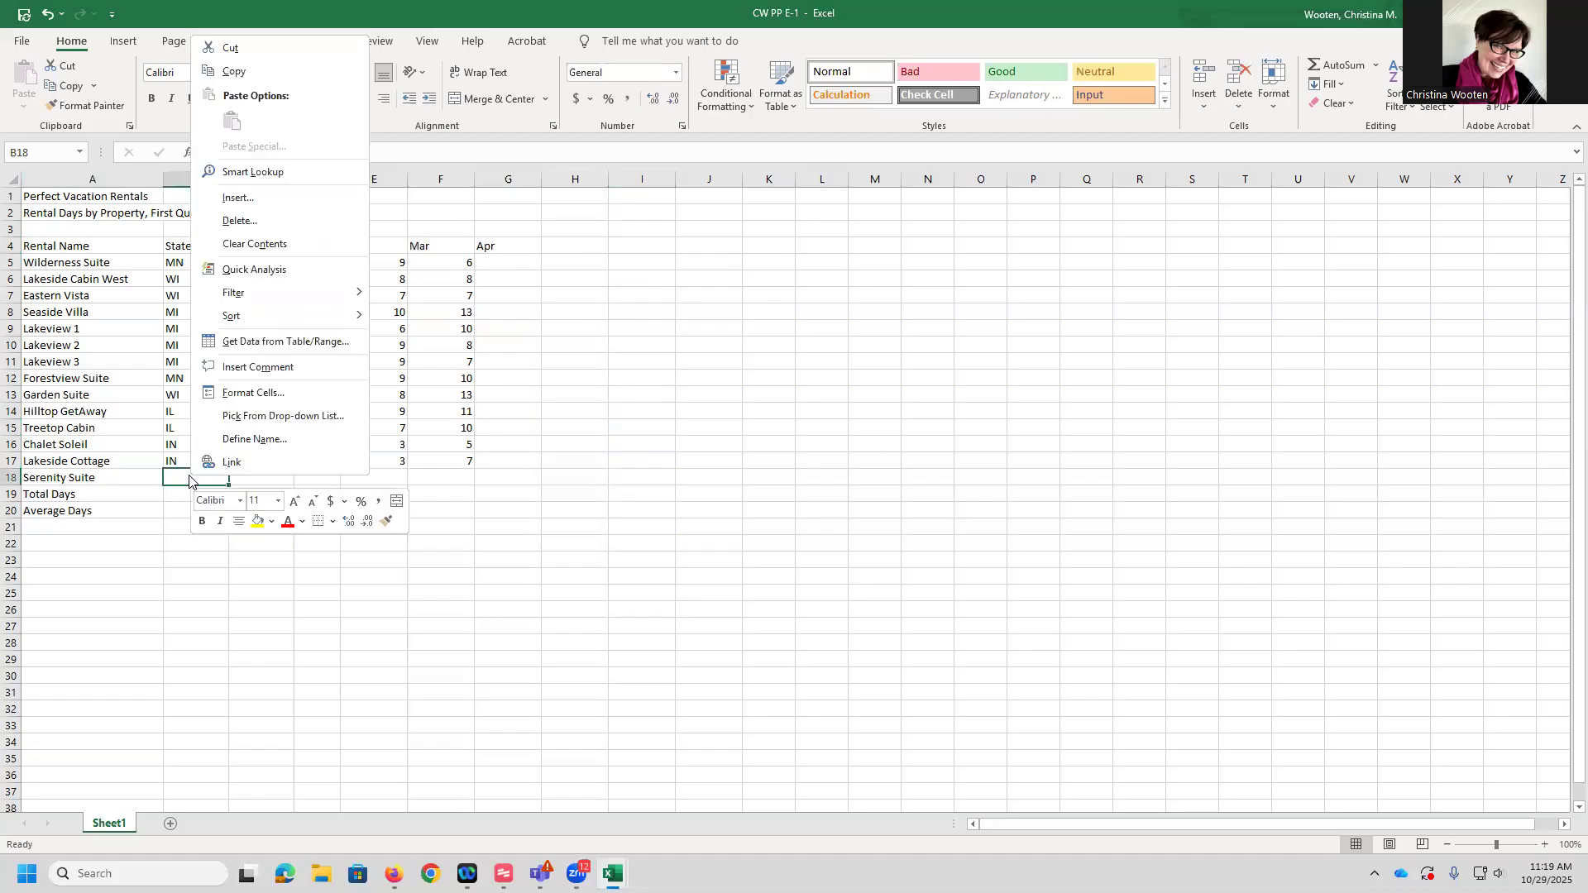
{"action": "left_click", "coordinate": [269, 417]}
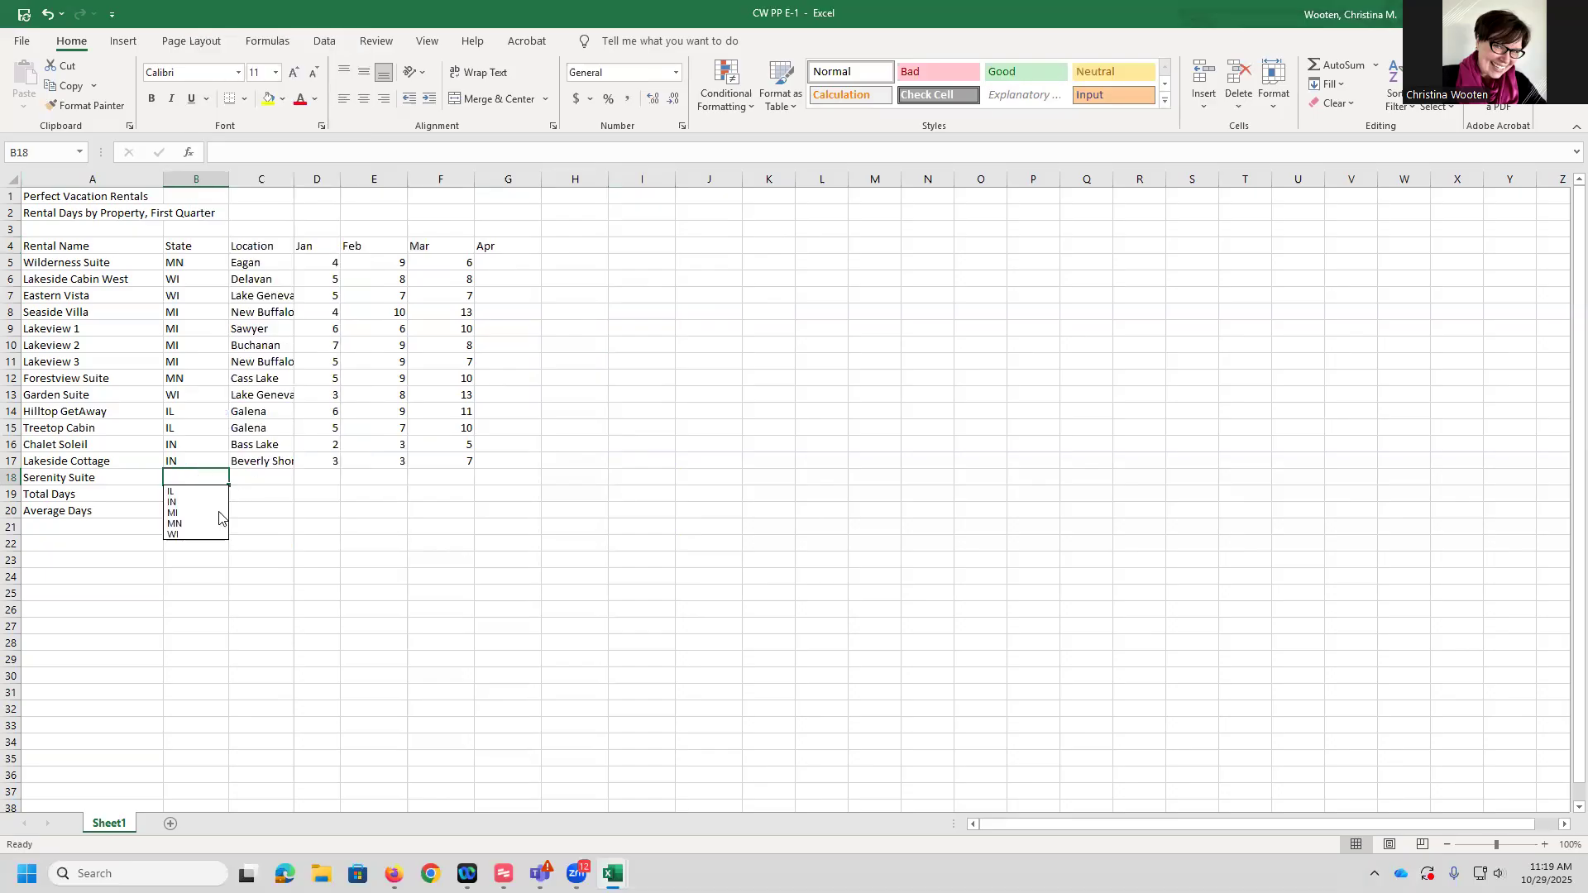
{"action": "left_click", "coordinate": [190, 504]}
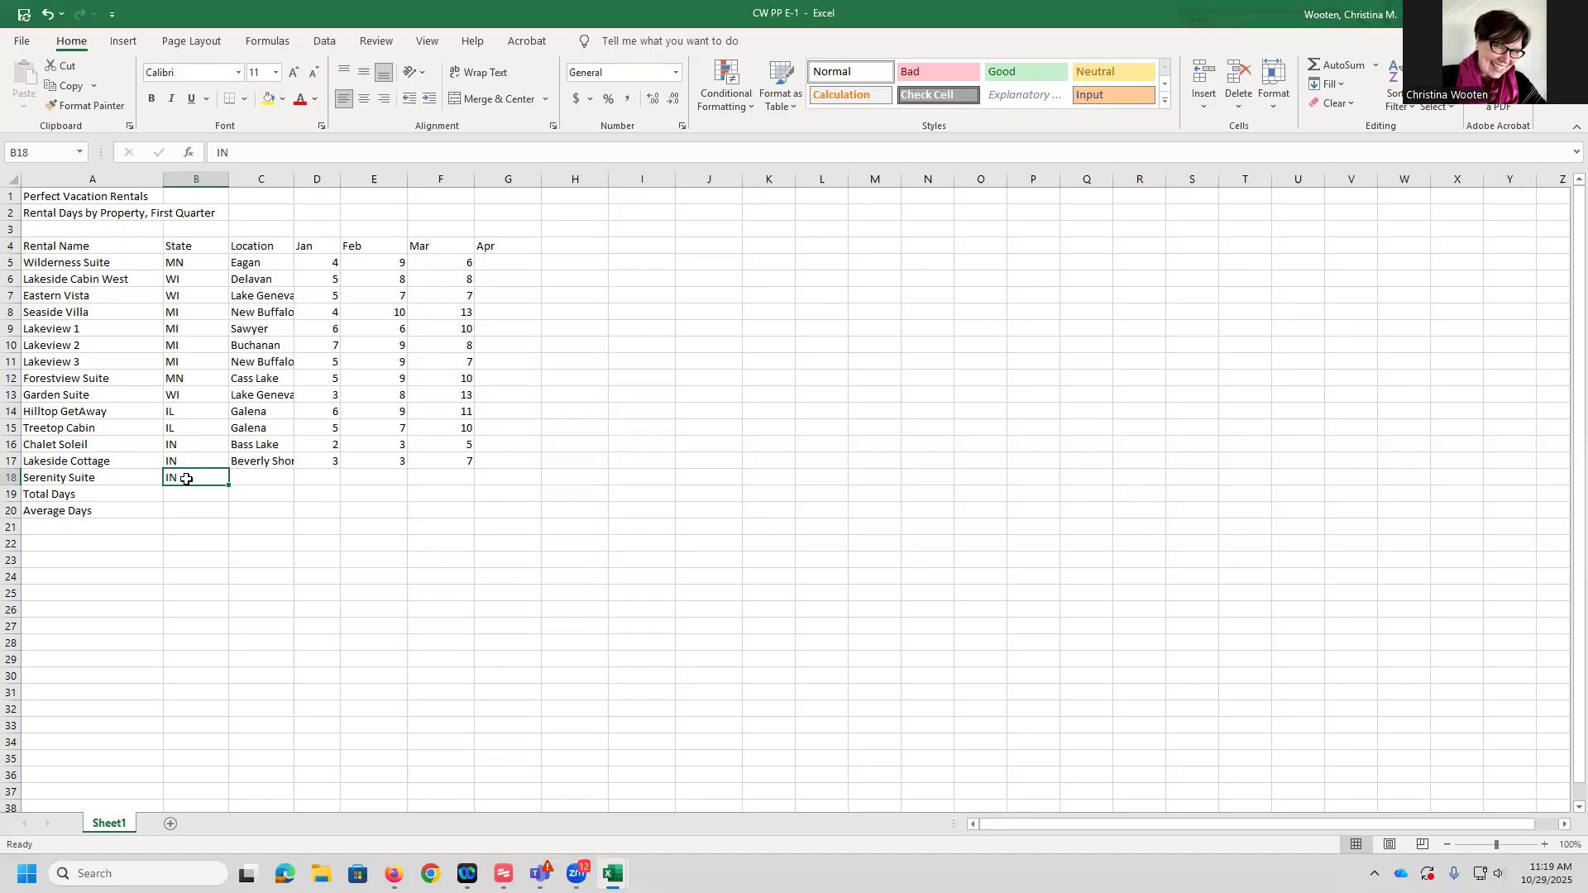
Enter Bass Lake as Serenity Suite's location in C18 using AutoComplete
{"action": "left_click", "coordinate": [257, 480]}
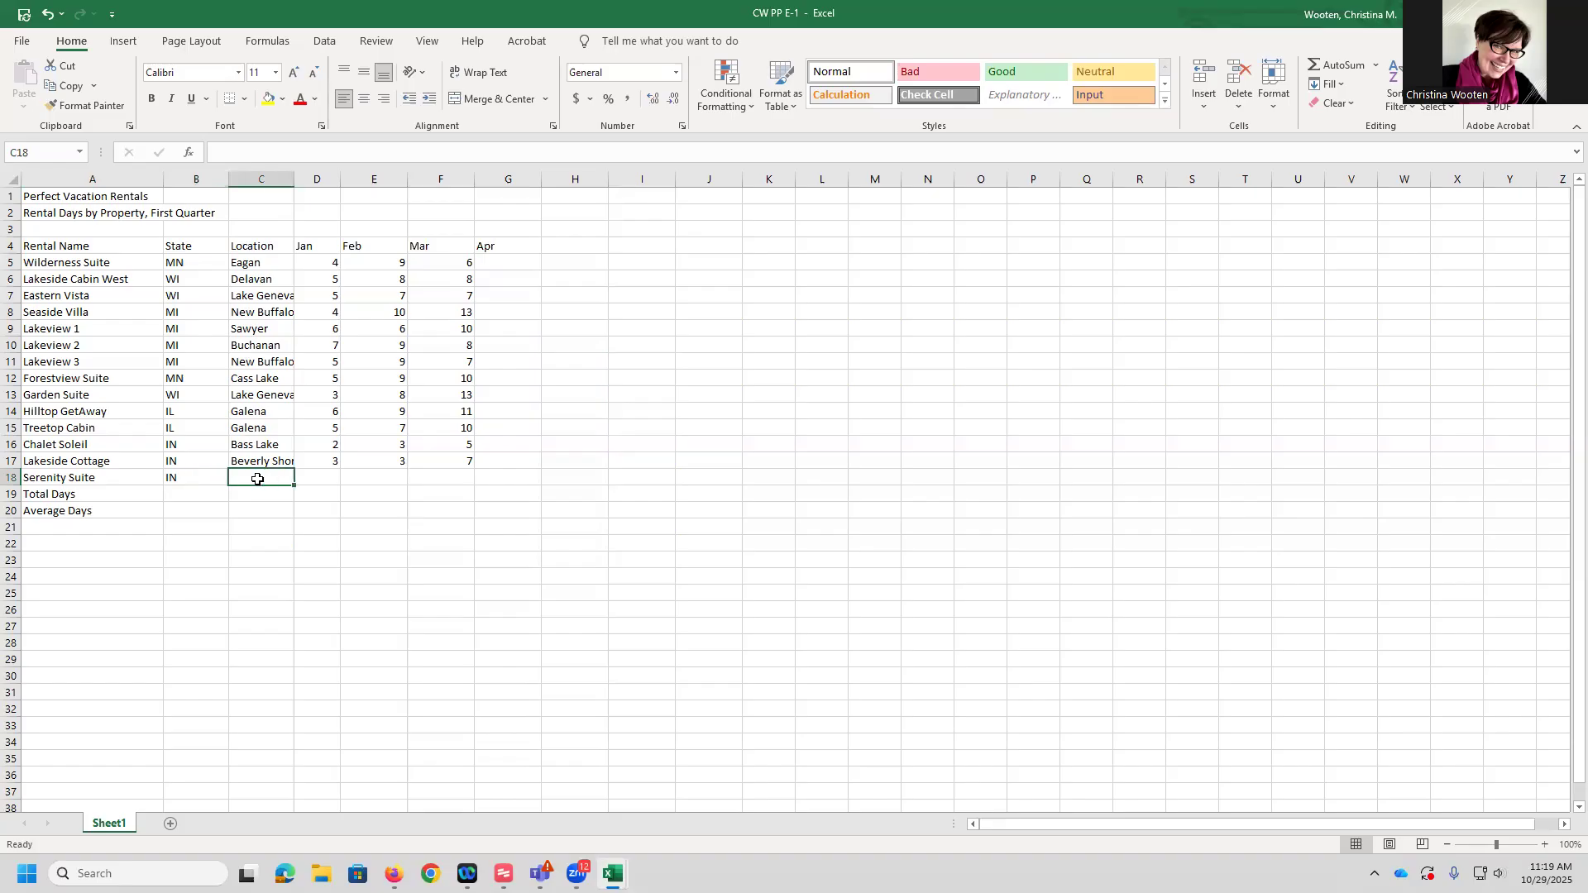
{"action": "type", "text": "bass Lake"}
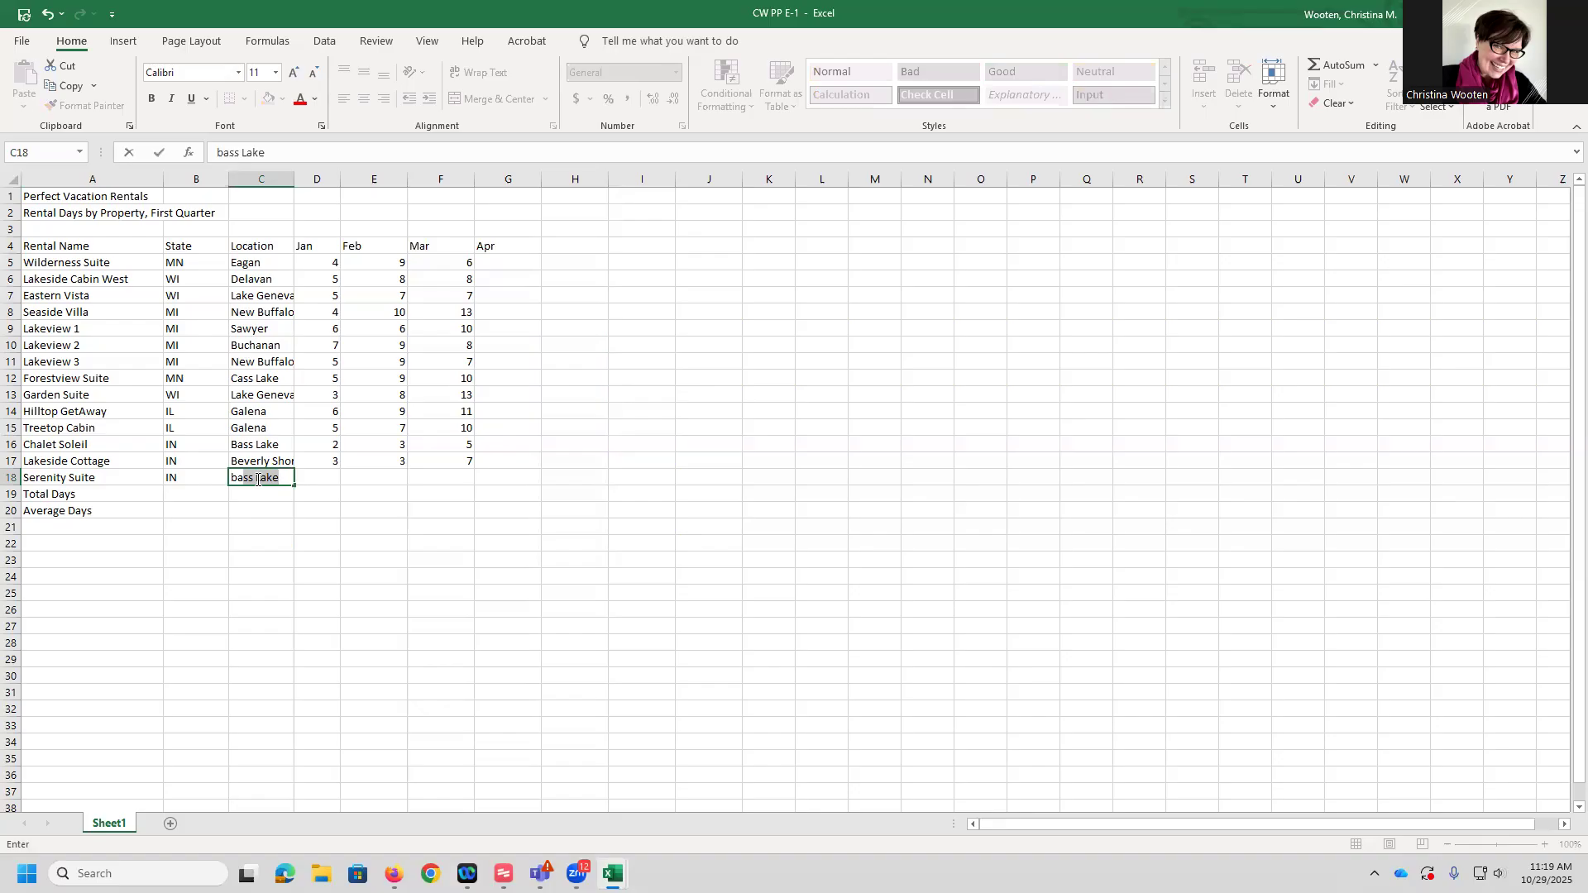
{"action": "key", "text": "Tab"}
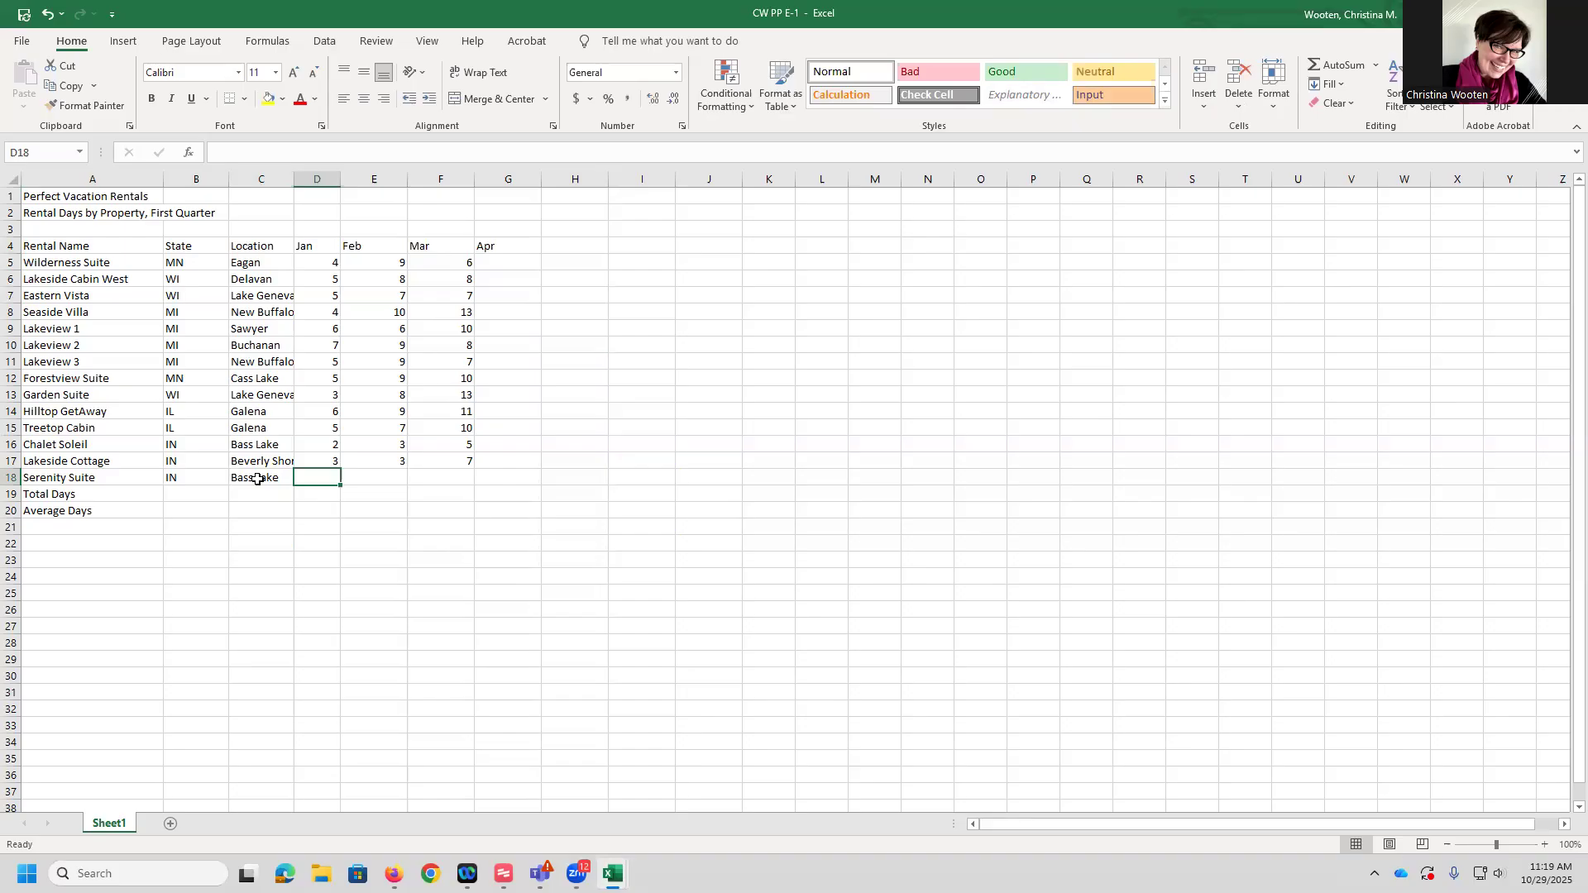
Enter Serenity Suite's rental days 3, 4 and 5 for Jan, Feb and Mar
{"action": "type", "text": "3"}
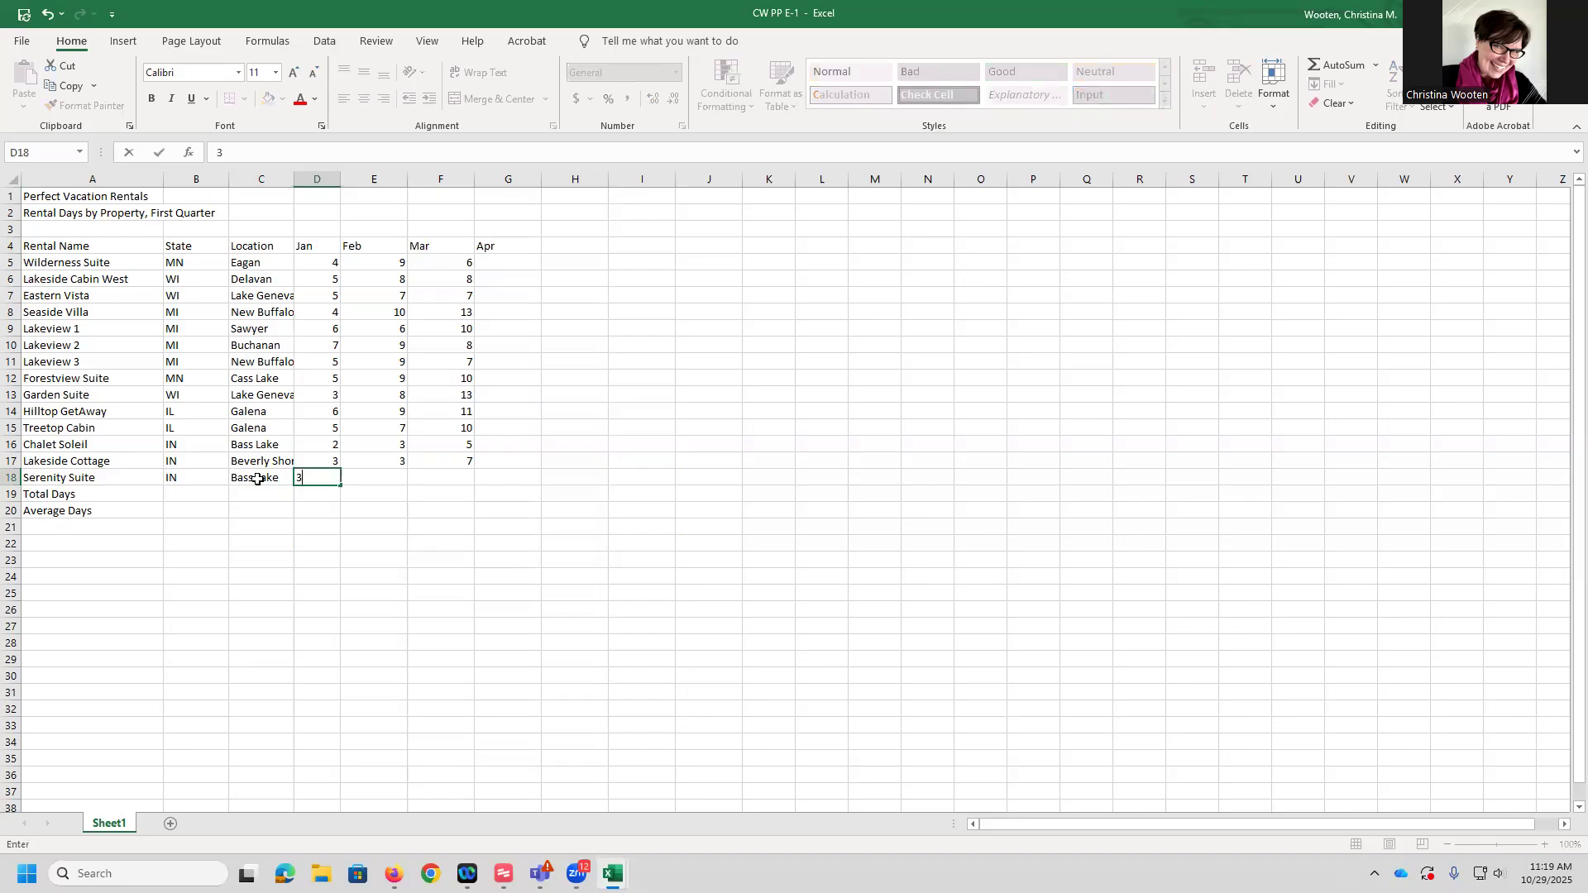
{"action": "key", "text": "Tab"}
{"action": "type", "text": "4"}
{"action": "key", "text": "Tab"}
{"action": "type", "text": "5"}
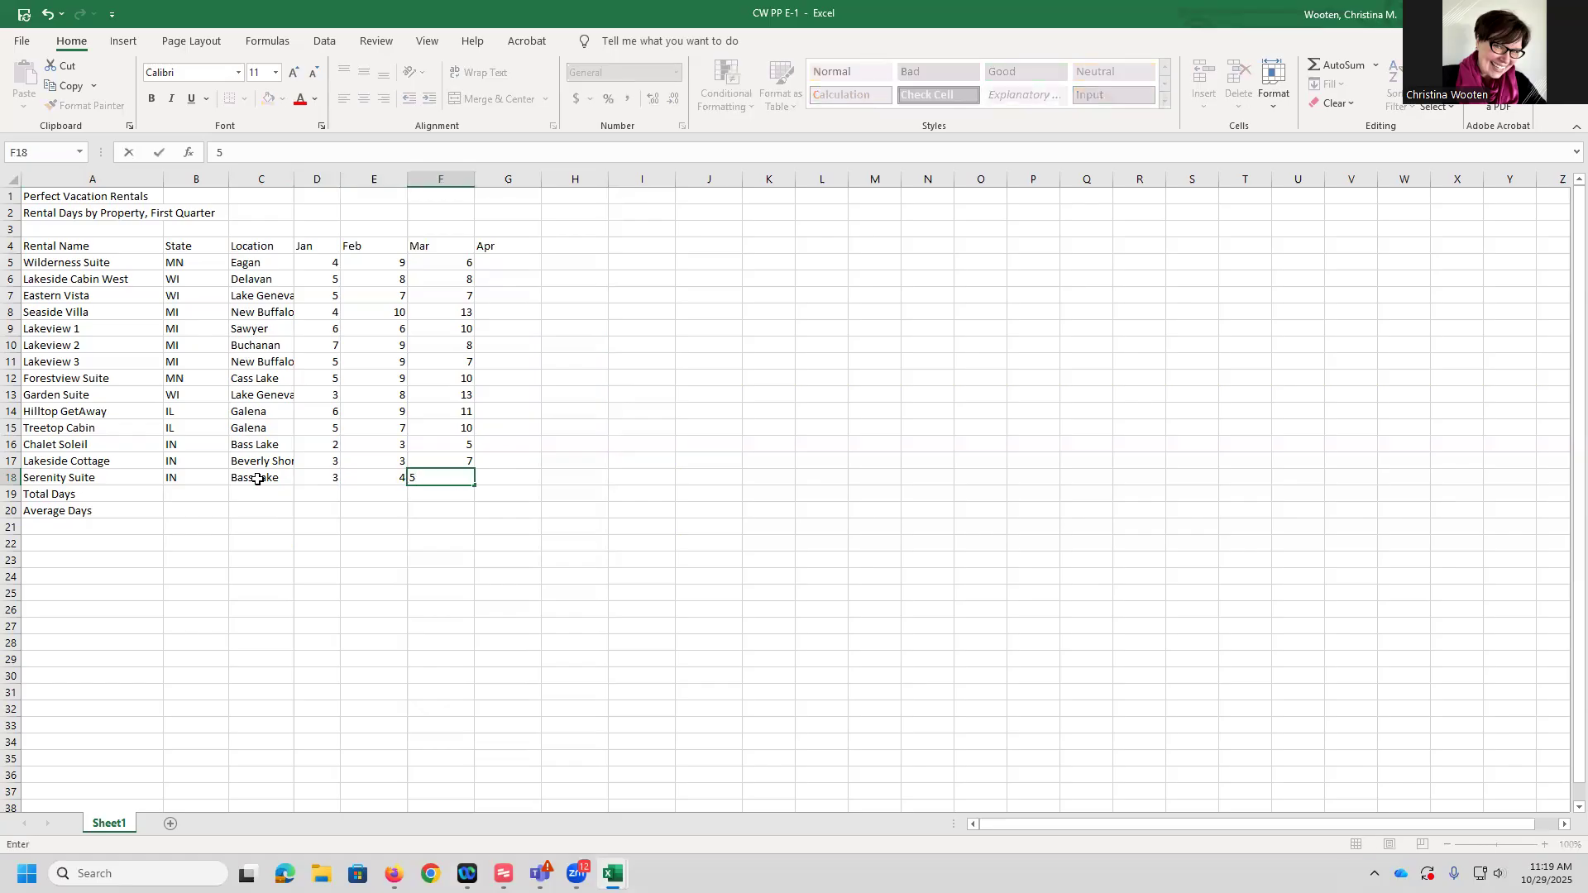
{"action": "key", "text": "Tab"}
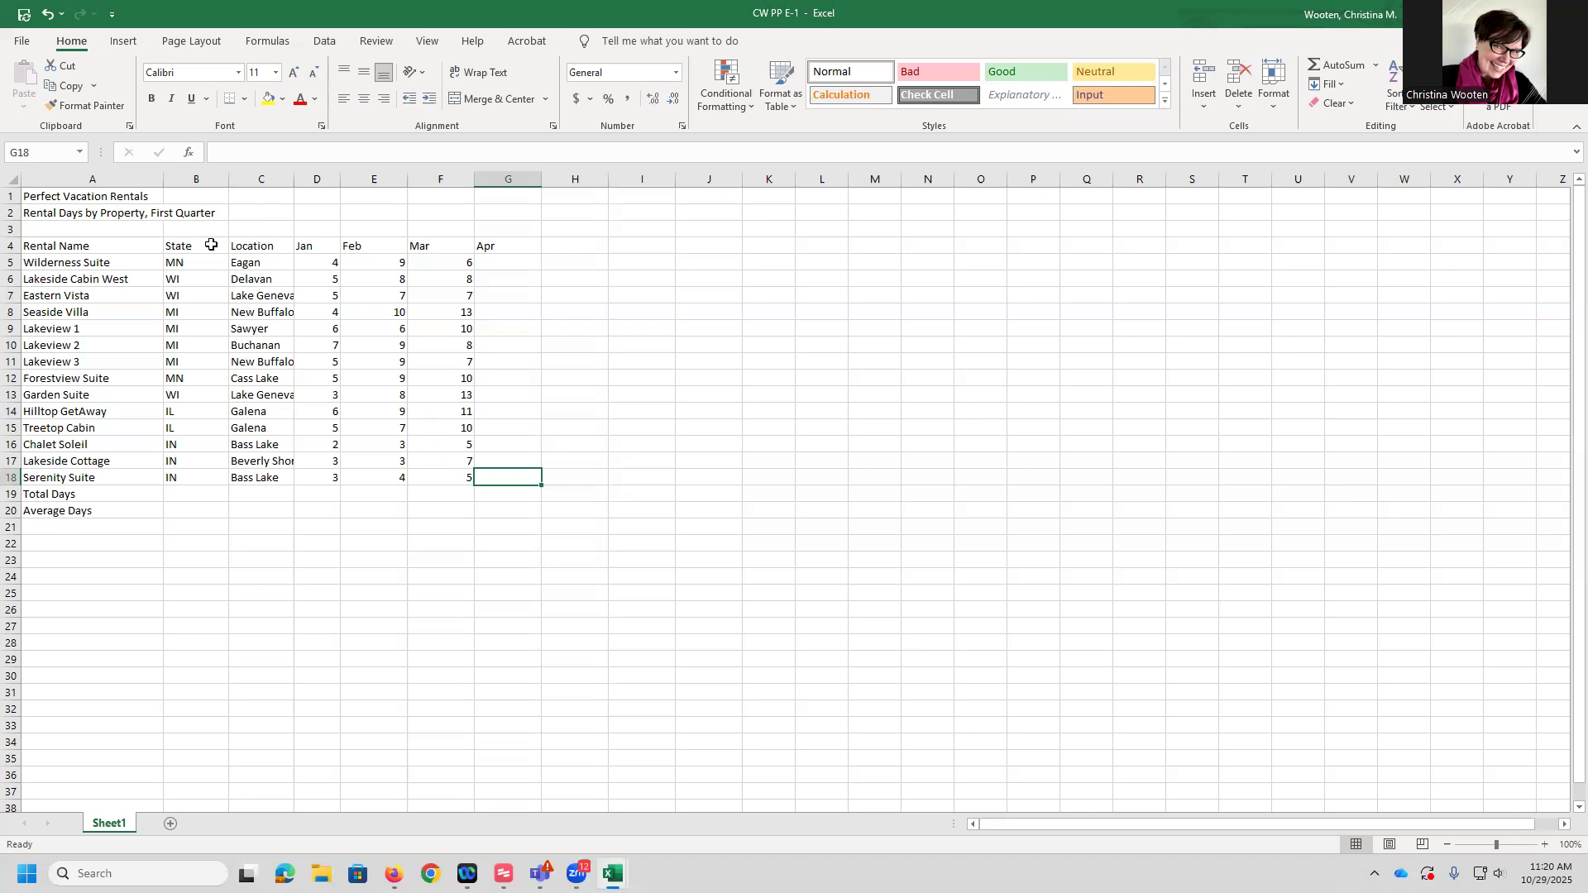
Select the state cells B5:B18 and center their contents
{"action": "left_click", "coordinate": [41, 152]}
{"action": "type", "text": "b5:b18"}
{"action": "key", "text": "Return"}
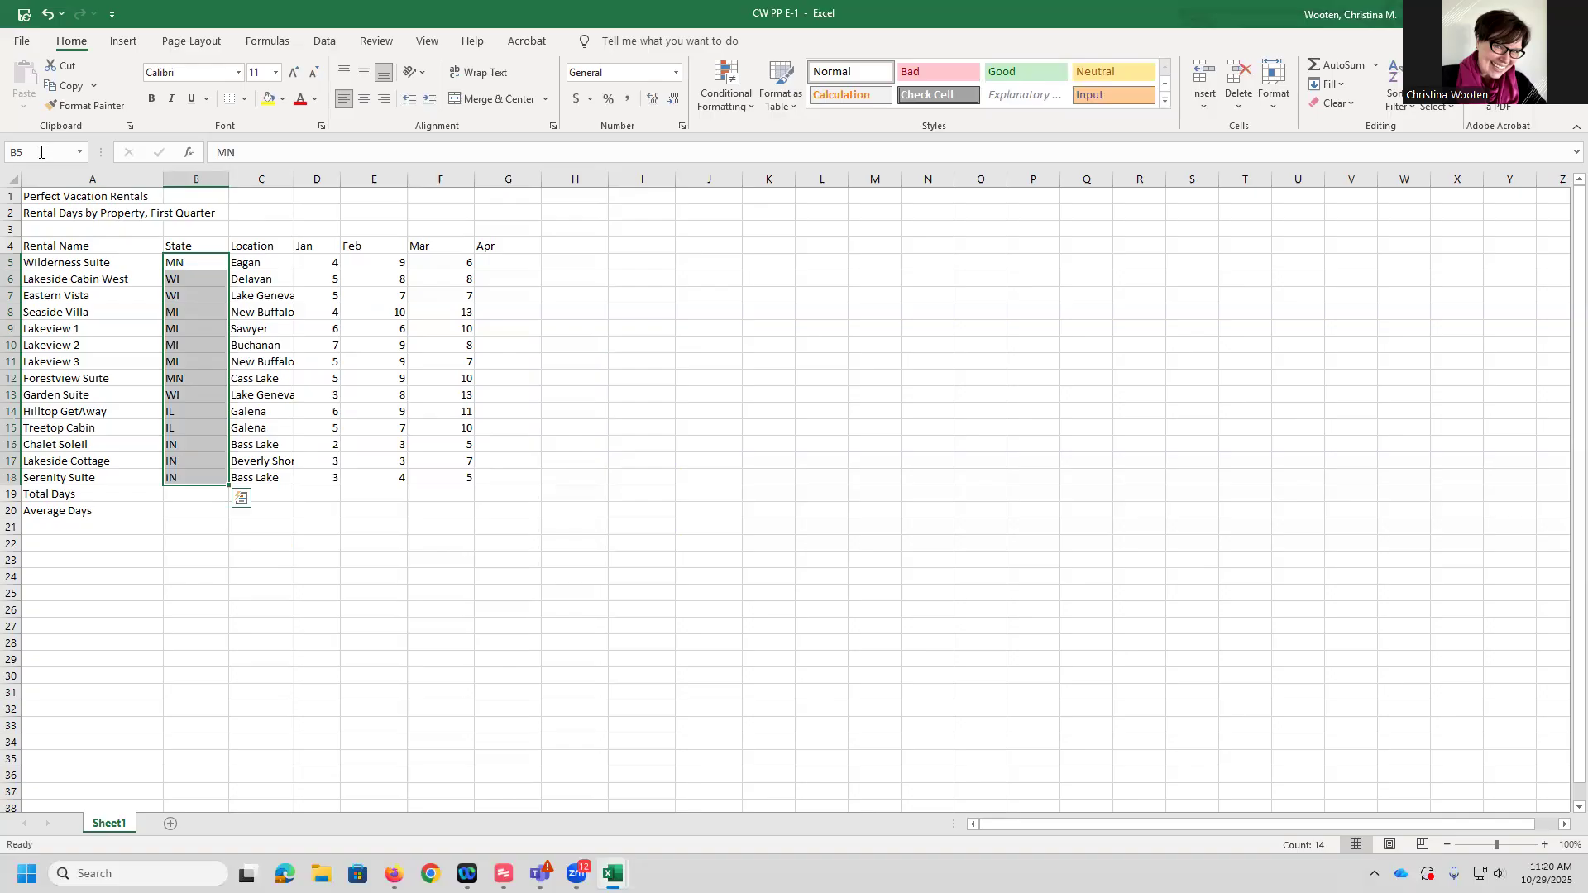
{"action": "left_click", "coordinate": [431, 100]}
{"action": "left_click", "coordinate": [431, 100]}
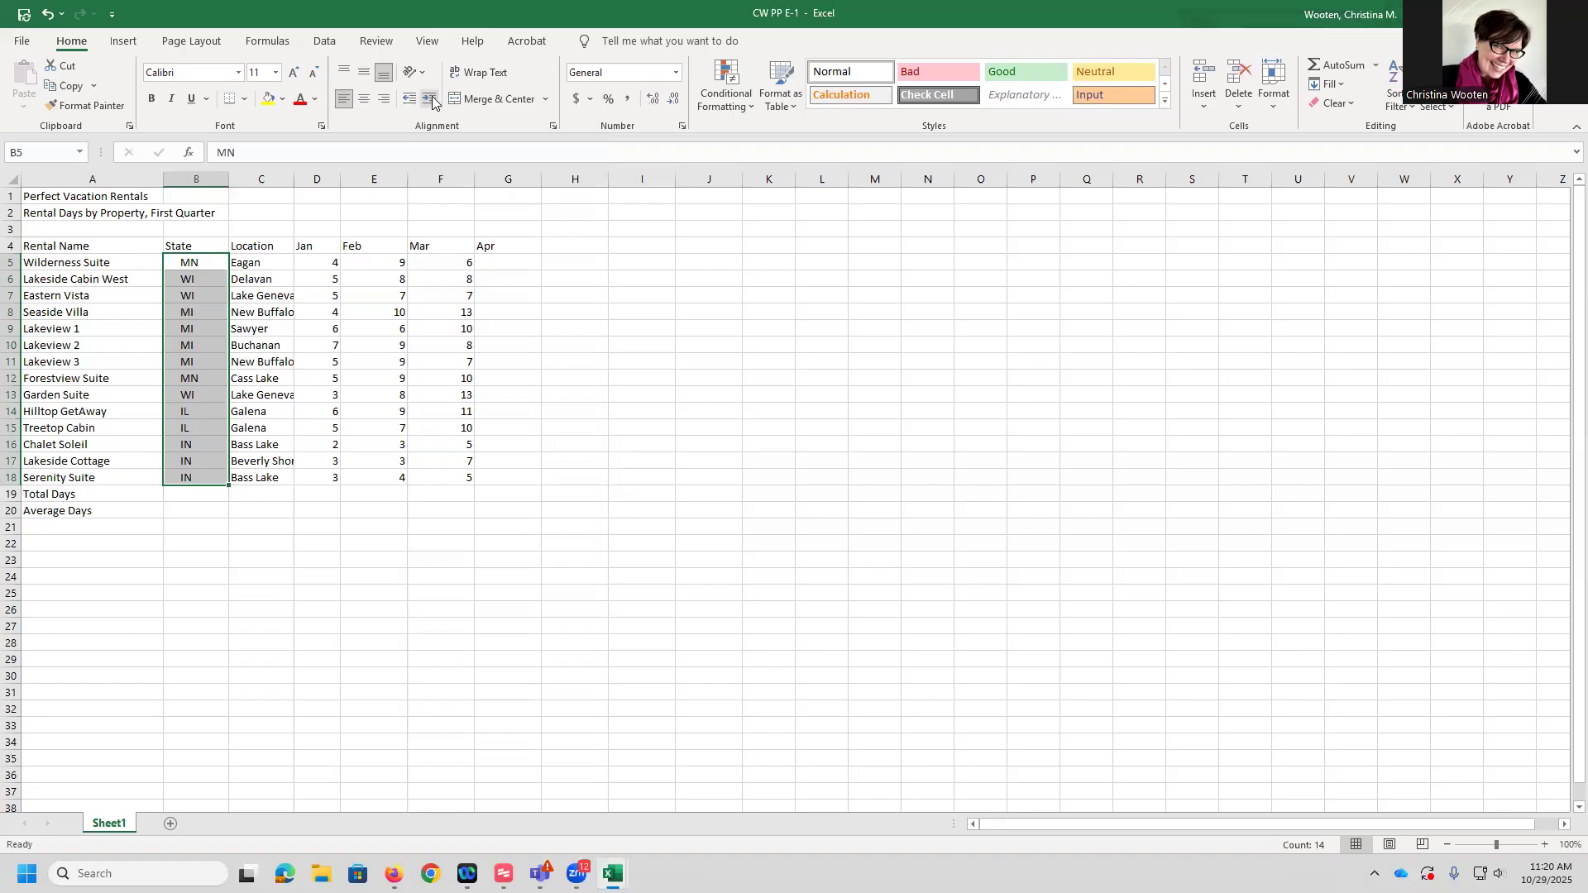
{"action": "left_click", "coordinate": [364, 99]}
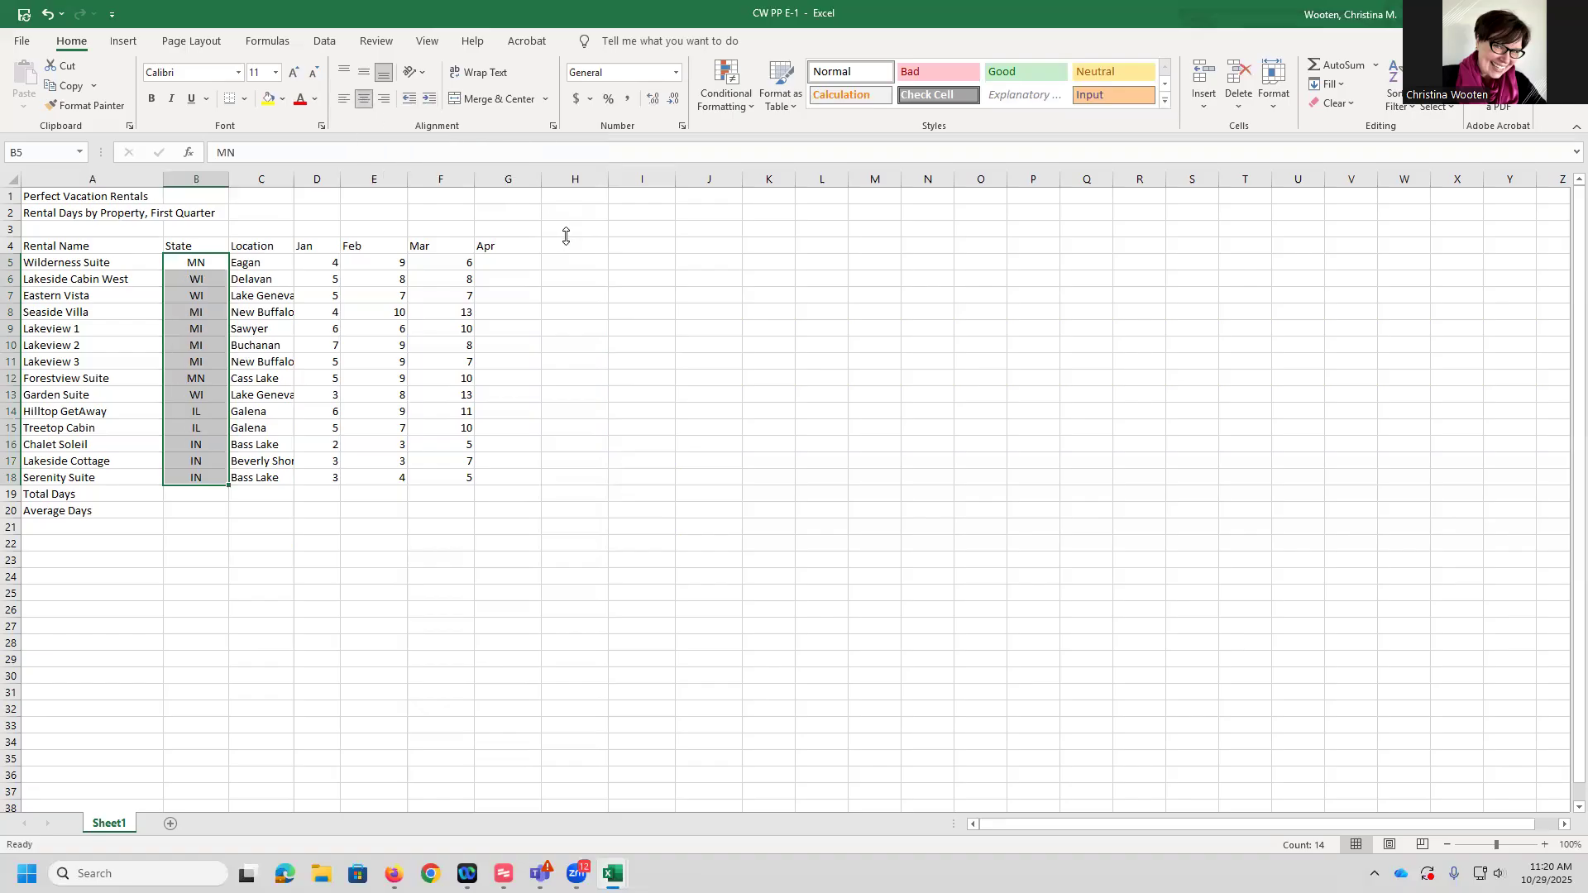
{"action": "left_click", "coordinate": [646, 362]}
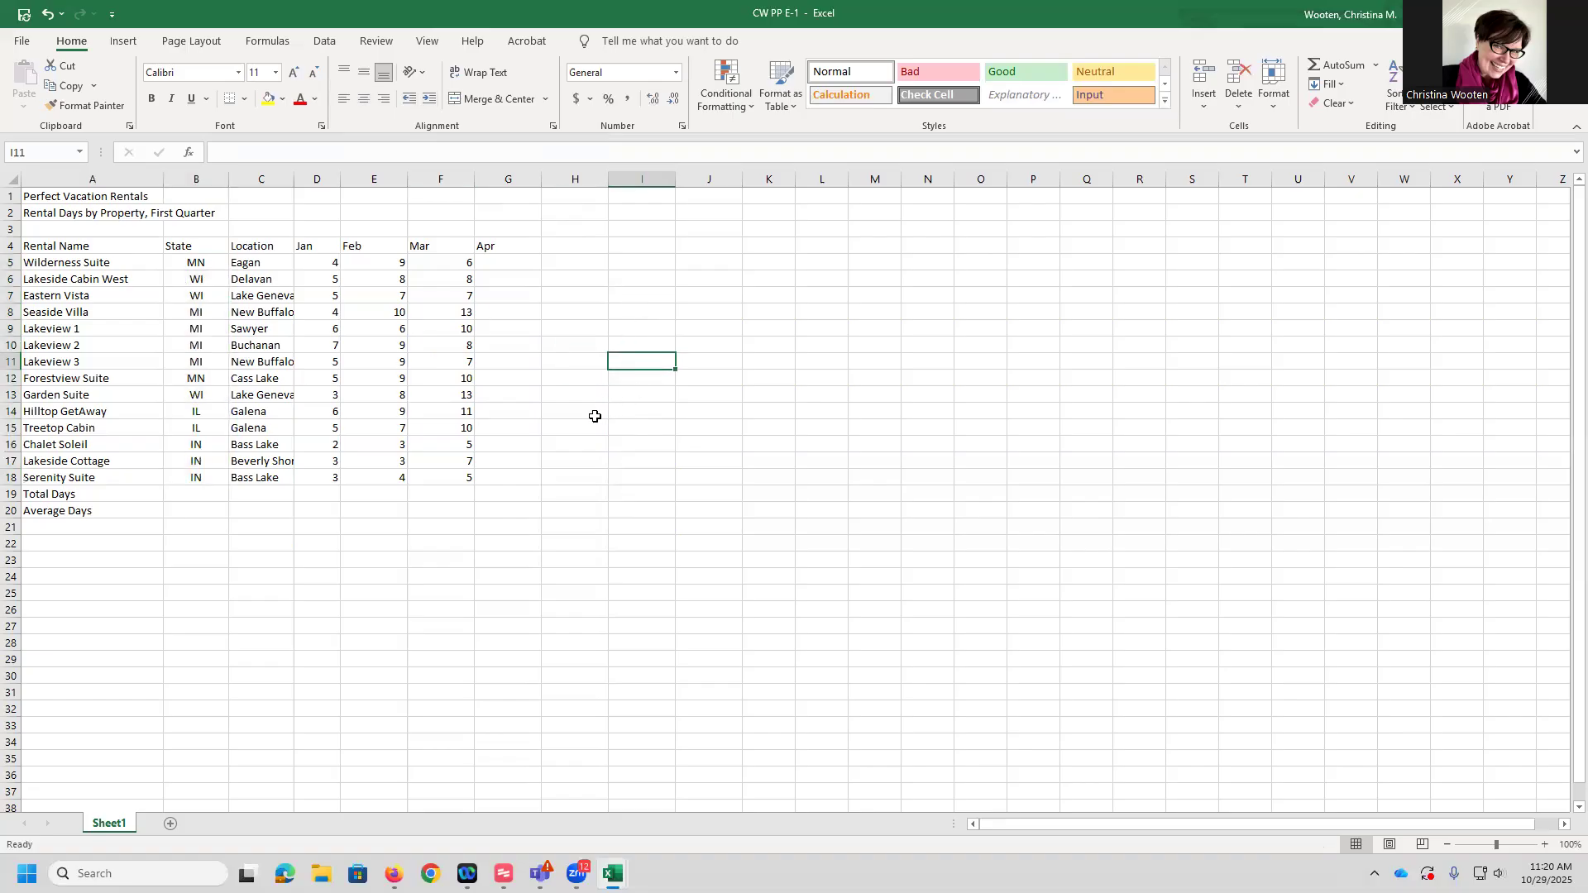
Move the Location entries C4:C18 into column B, inserting them ahead of the State column
{"action": "left_click_drag", "start_coordinate": [269, 250], "coordinate": [278, 475]}
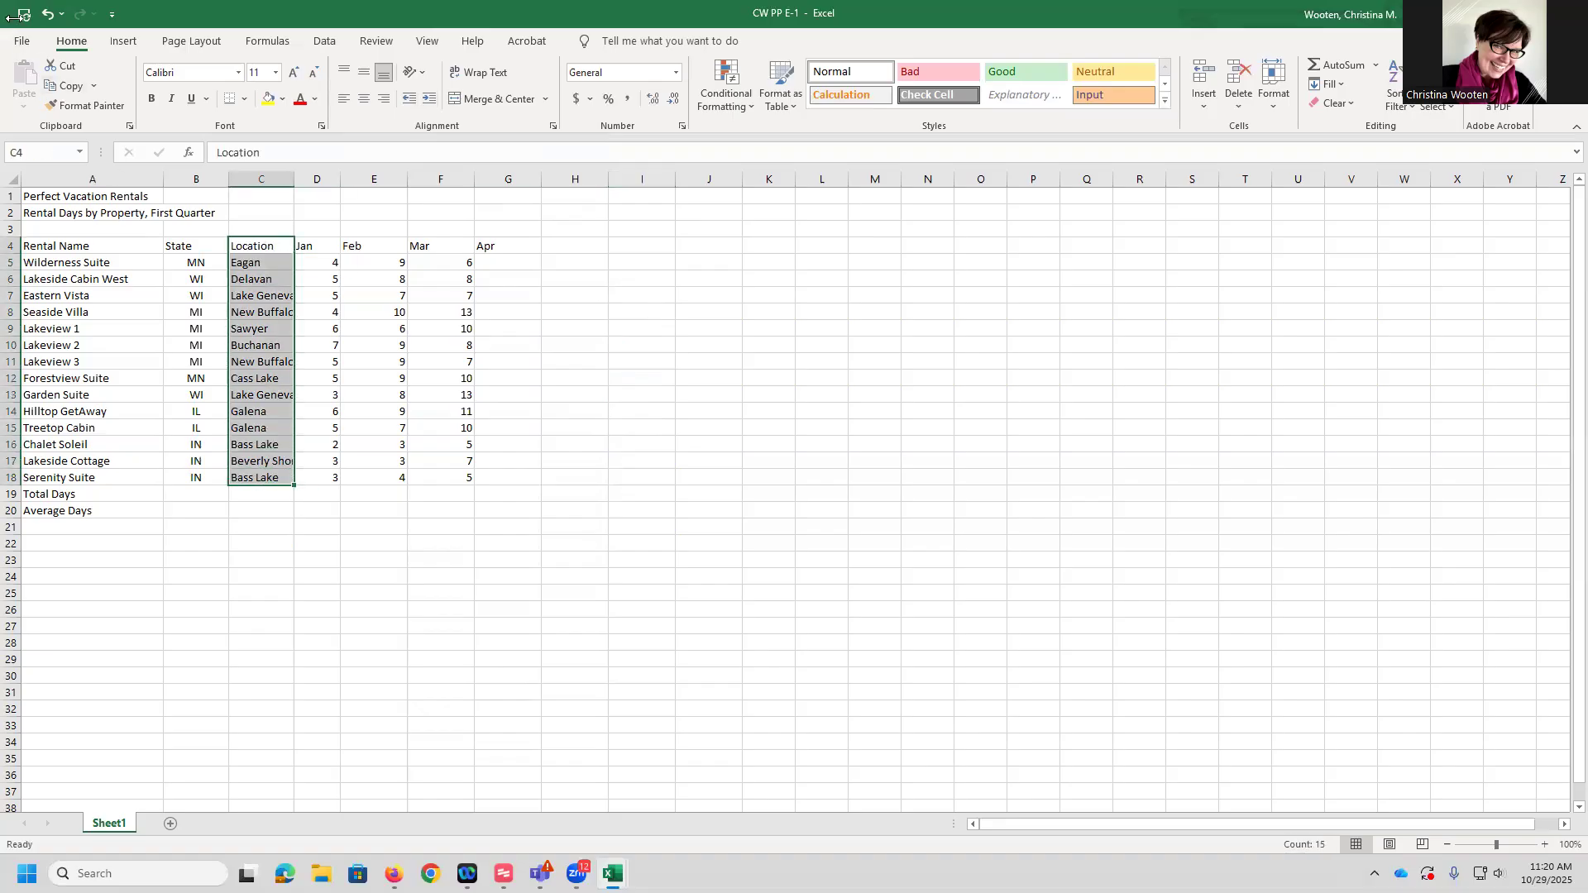
{"action": "left_click", "coordinate": [70, 66]}
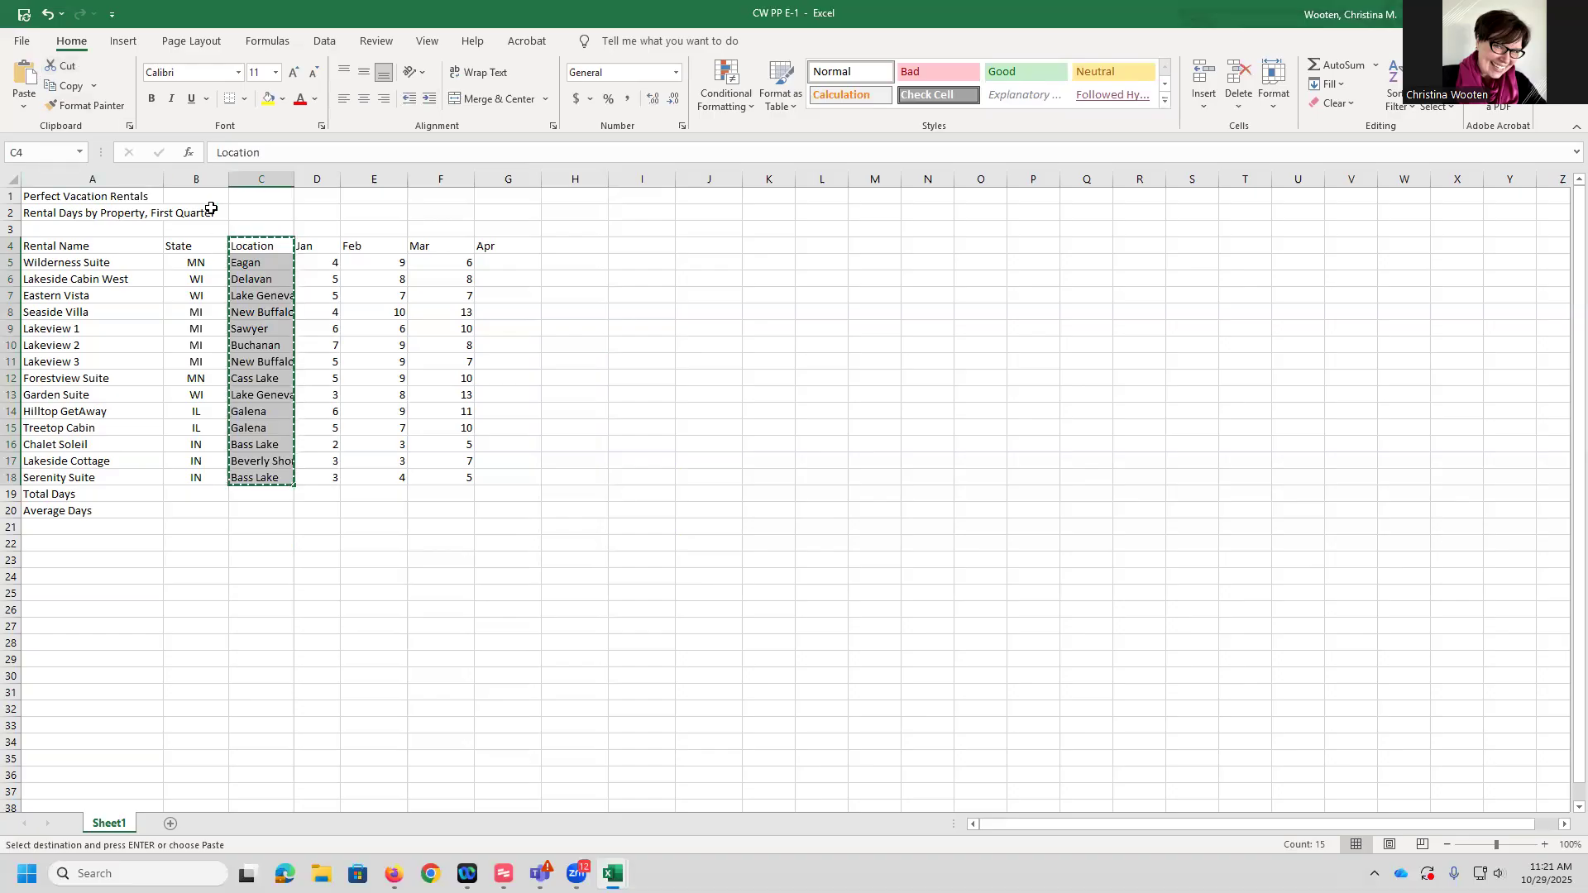
{"action": "right_click", "coordinate": [189, 247]}
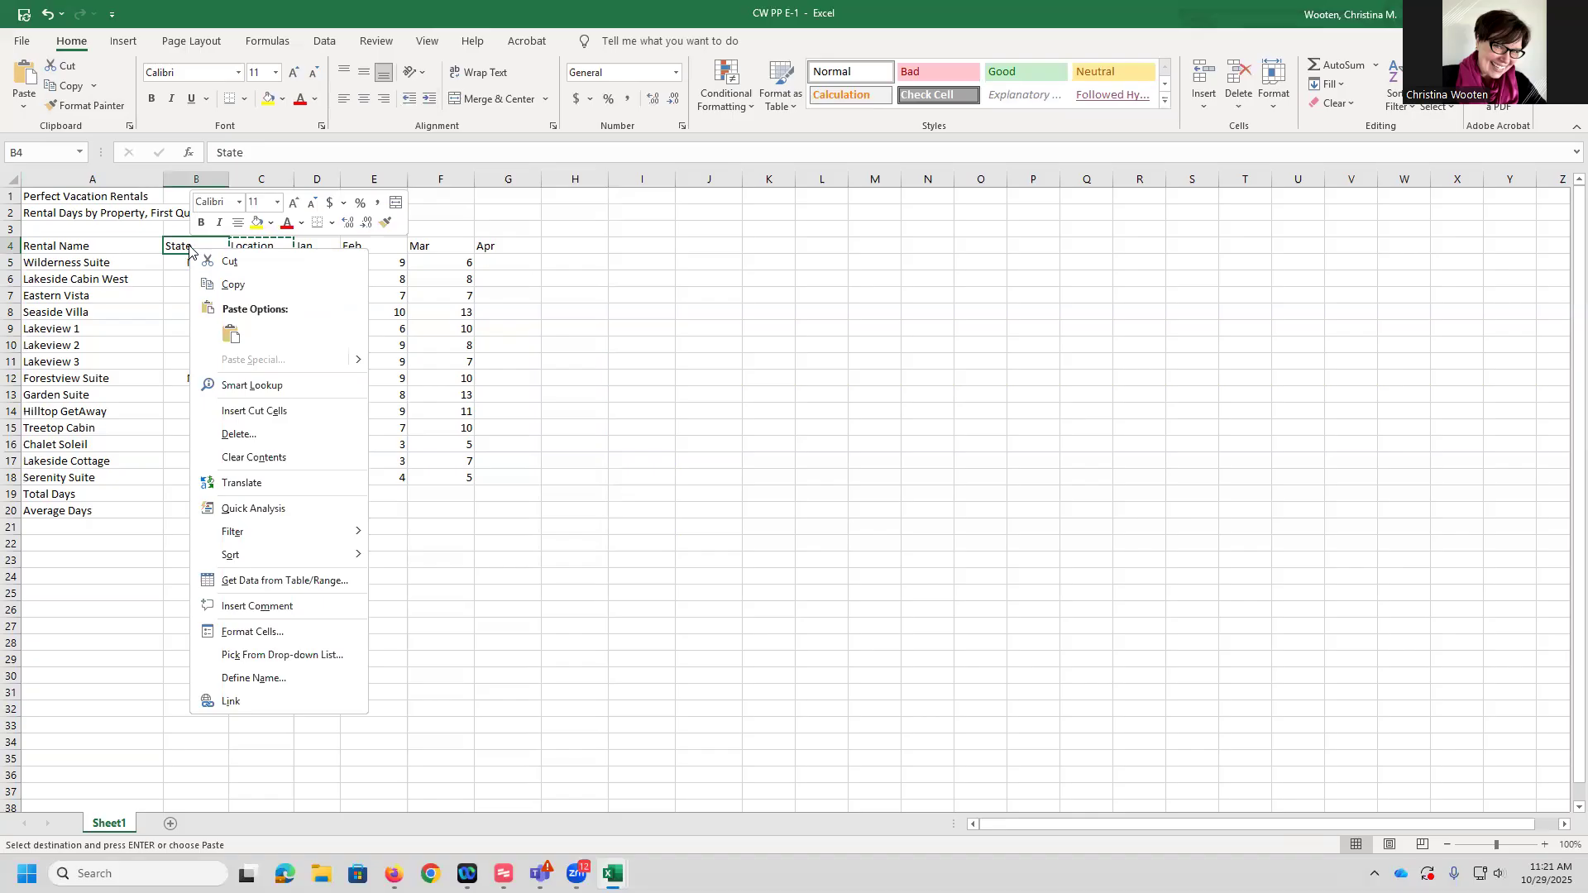
{"action": "left_click", "coordinate": [251, 411]}
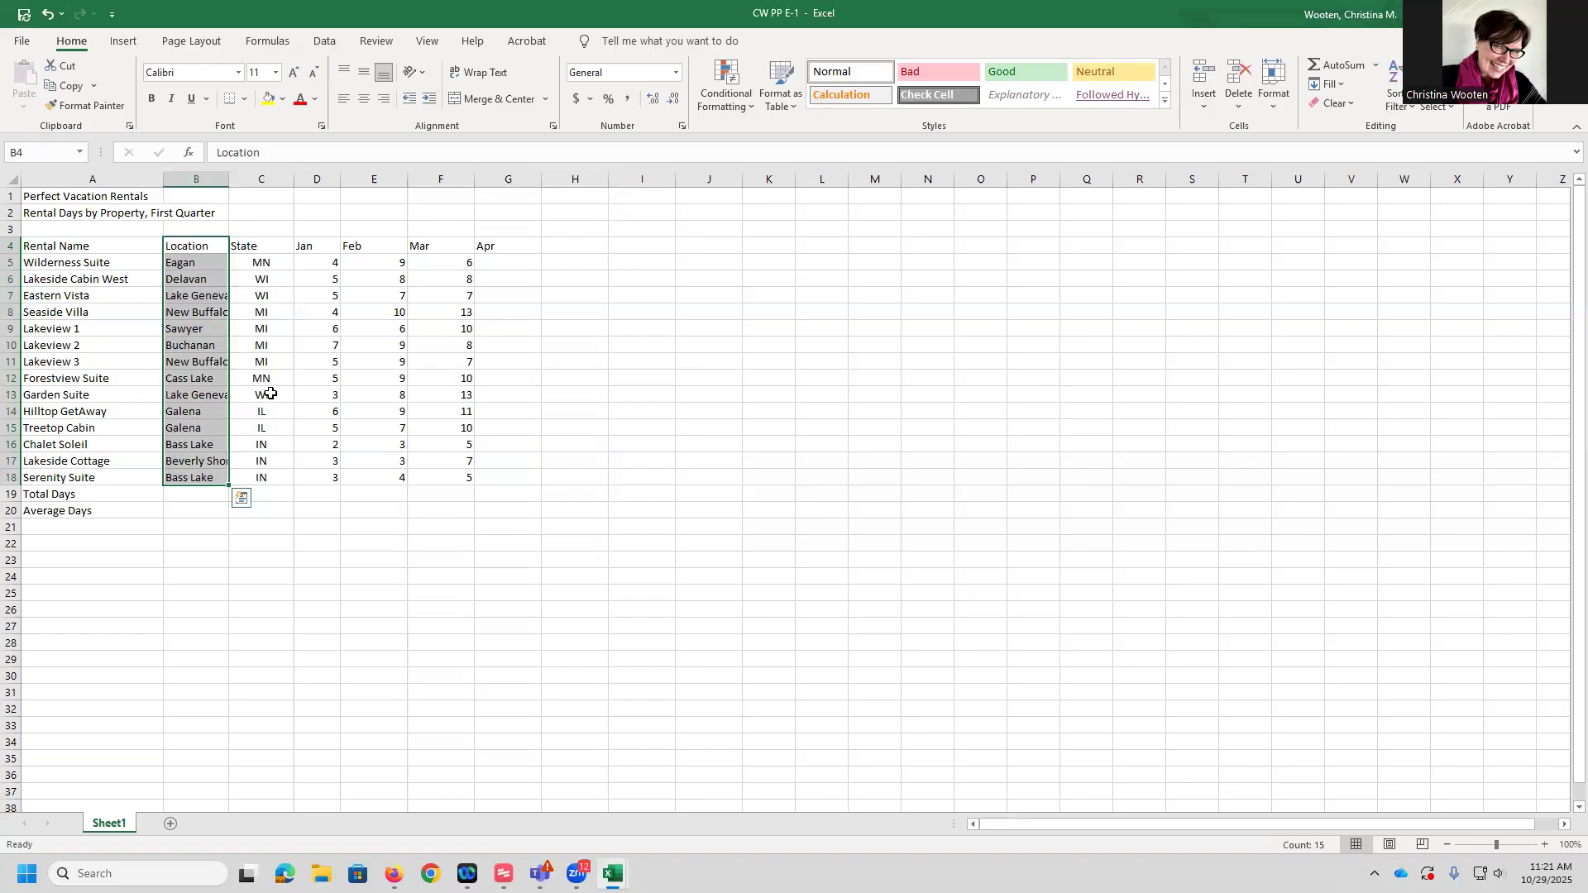
Enter 2 in G5 under Apr and fill it down through G18, clearing the overflow in G19:G20
{"action": "left_click", "coordinate": [503, 261]}
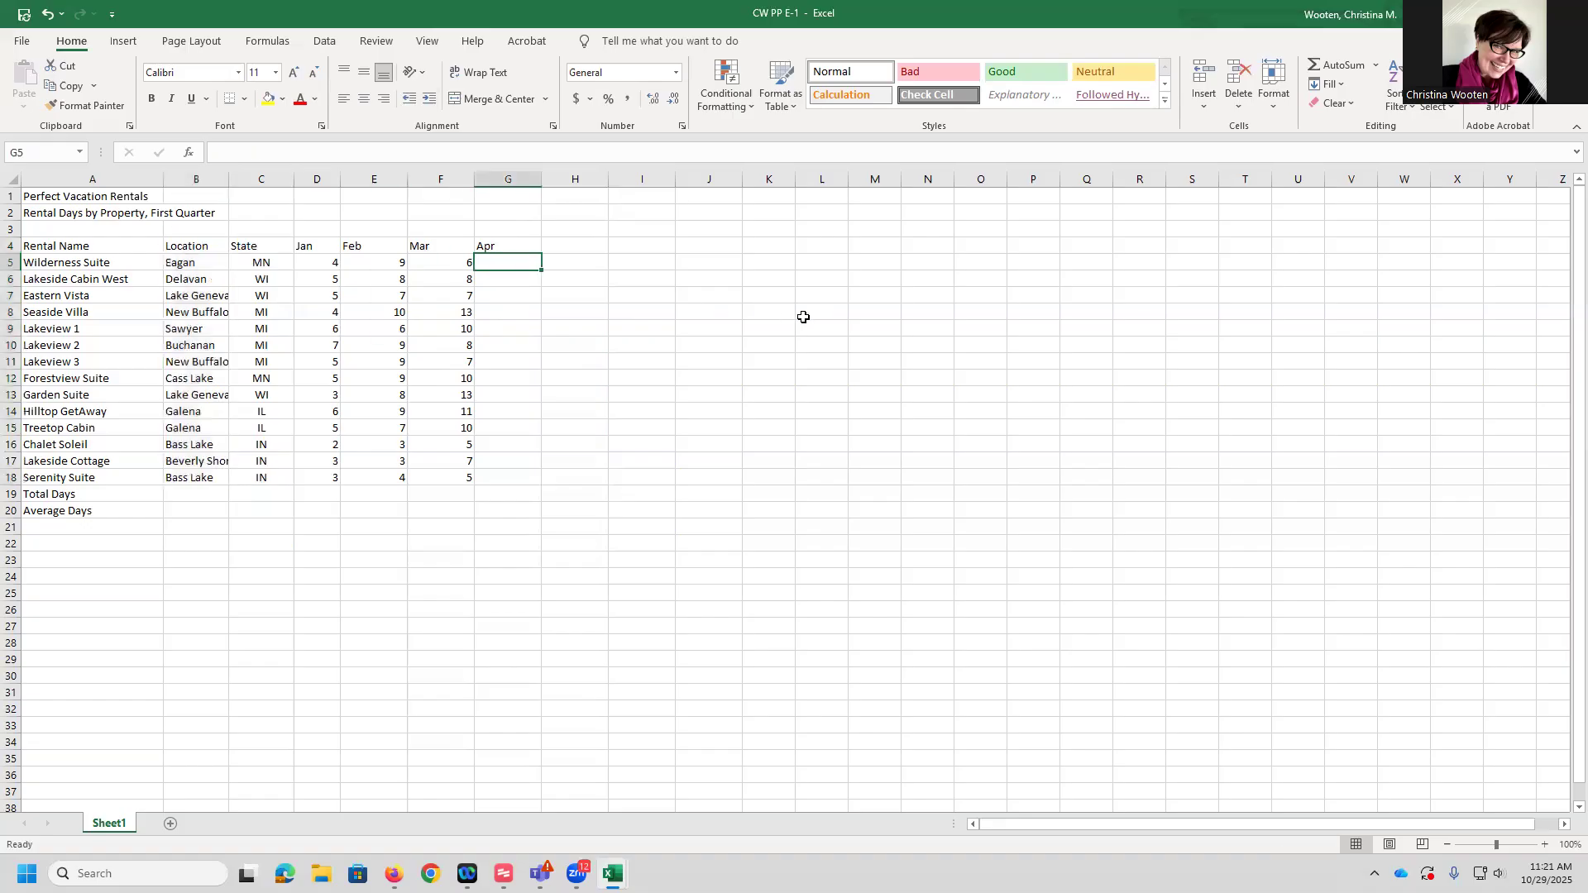
{"action": "type", "text": "2"}
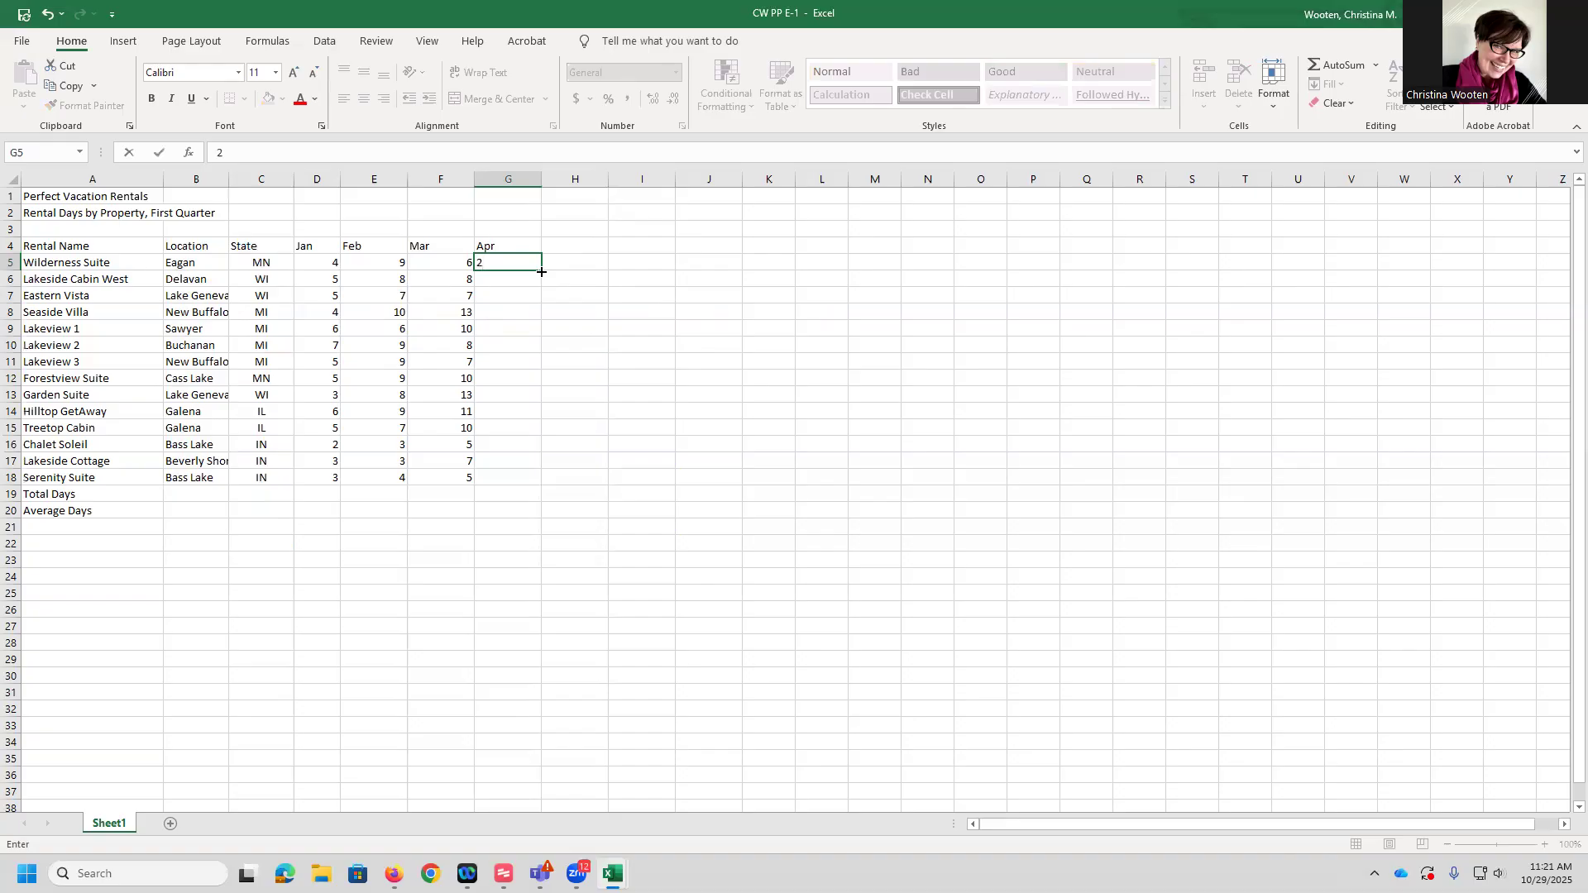
{"action": "left_click_drag", "start_coordinate": [541, 272], "coordinate": [561, 523]}
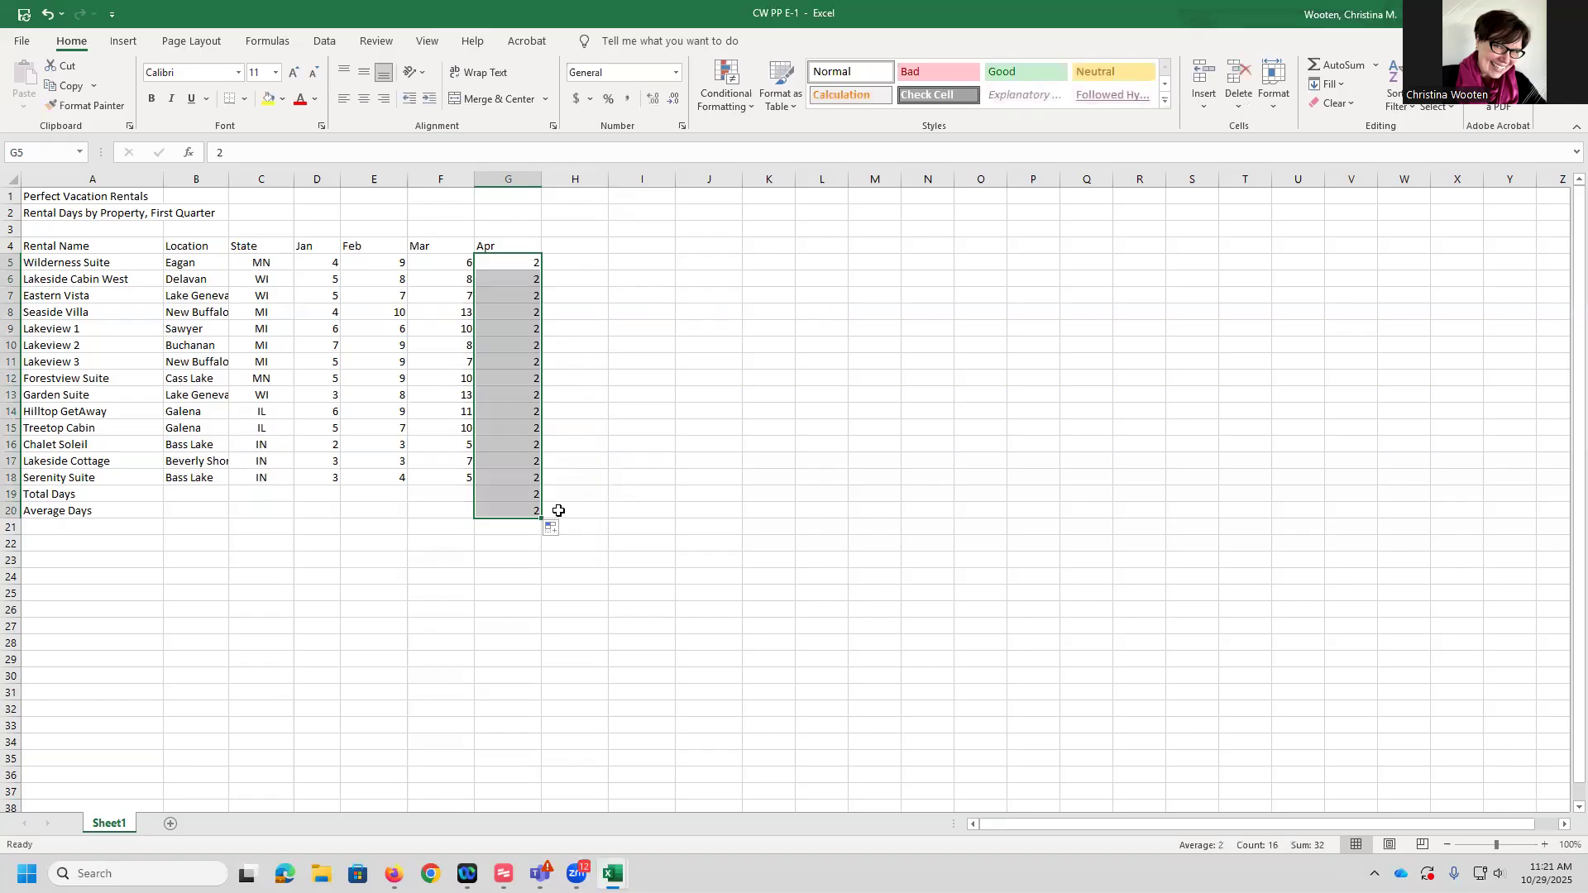
{"action": "left_click", "coordinate": [637, 428]}
{"action": "left_click_drag", "start_coordinate": [529, 492], "coordinate": [519, 507]}
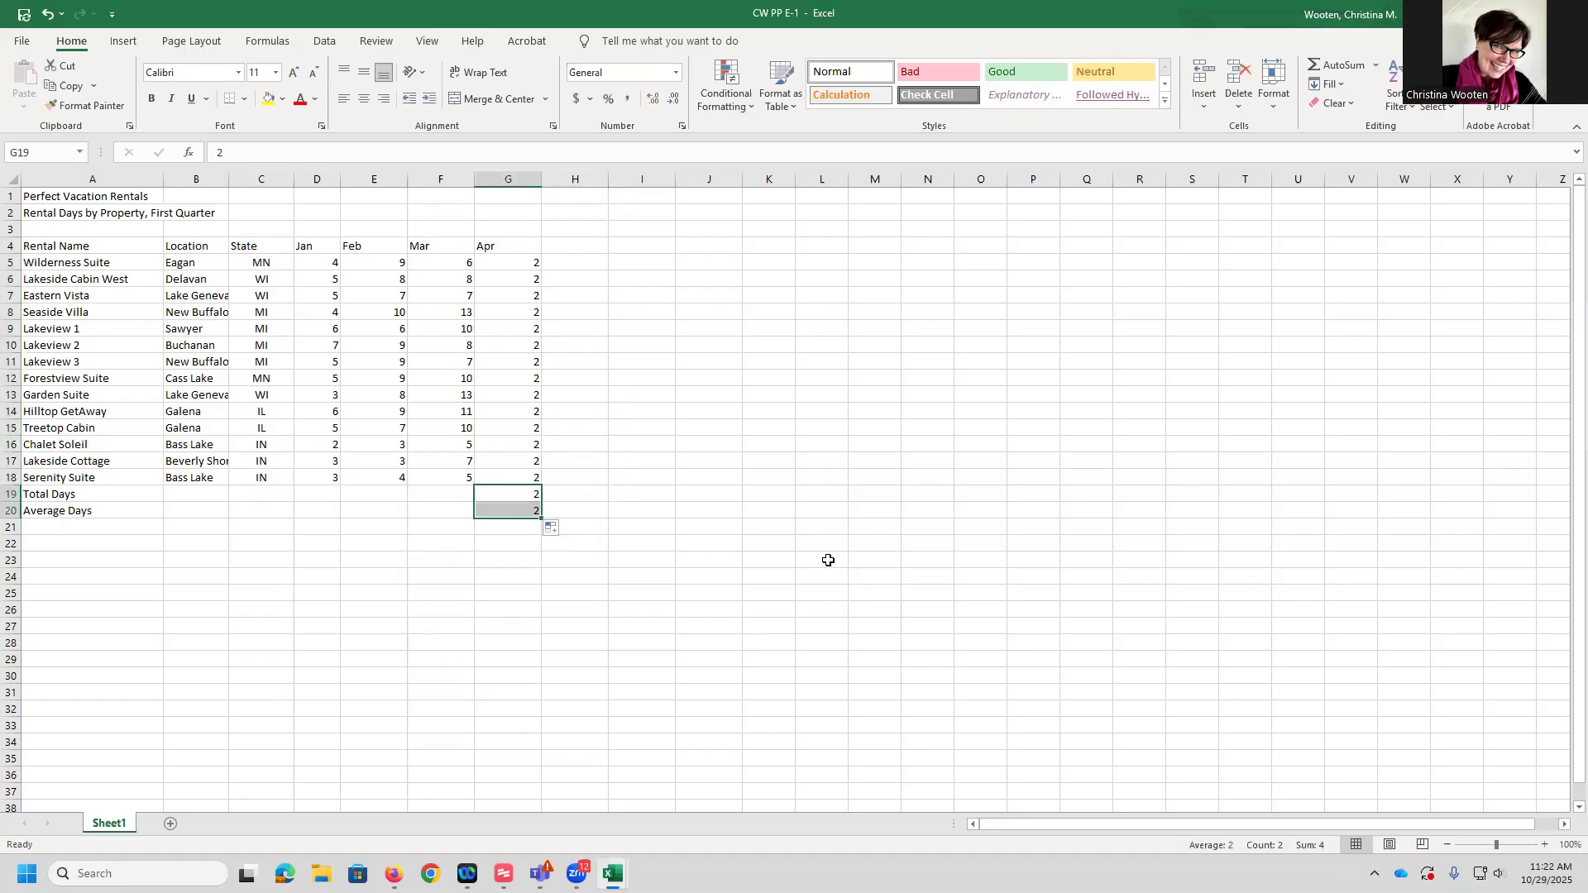
{"action": "key", "text": "Delete"}
{"action": "left_click", "coordinate": [1095, 459]}
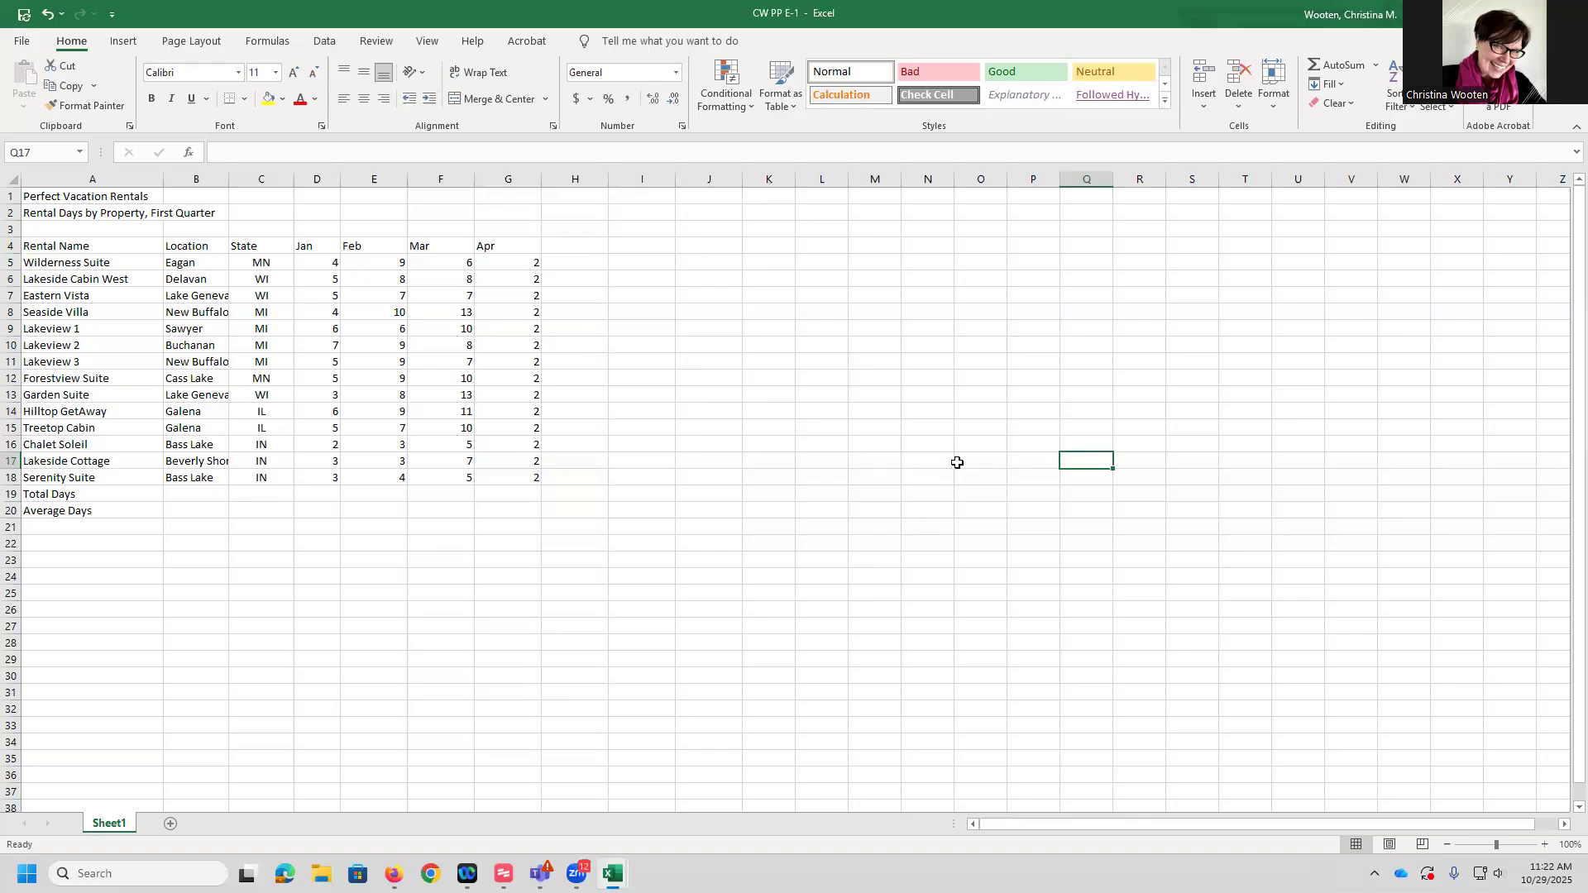
Copy the Mar values F5:F18 and paste-special them onto the Apr cells G5:G18 using the Multiply operation
{"action": "left_click", "coordinate": [444, 264]}
{"action": "left_click_drag", "start_coordinate": [443, 264], "coordinate": [450, 473]}
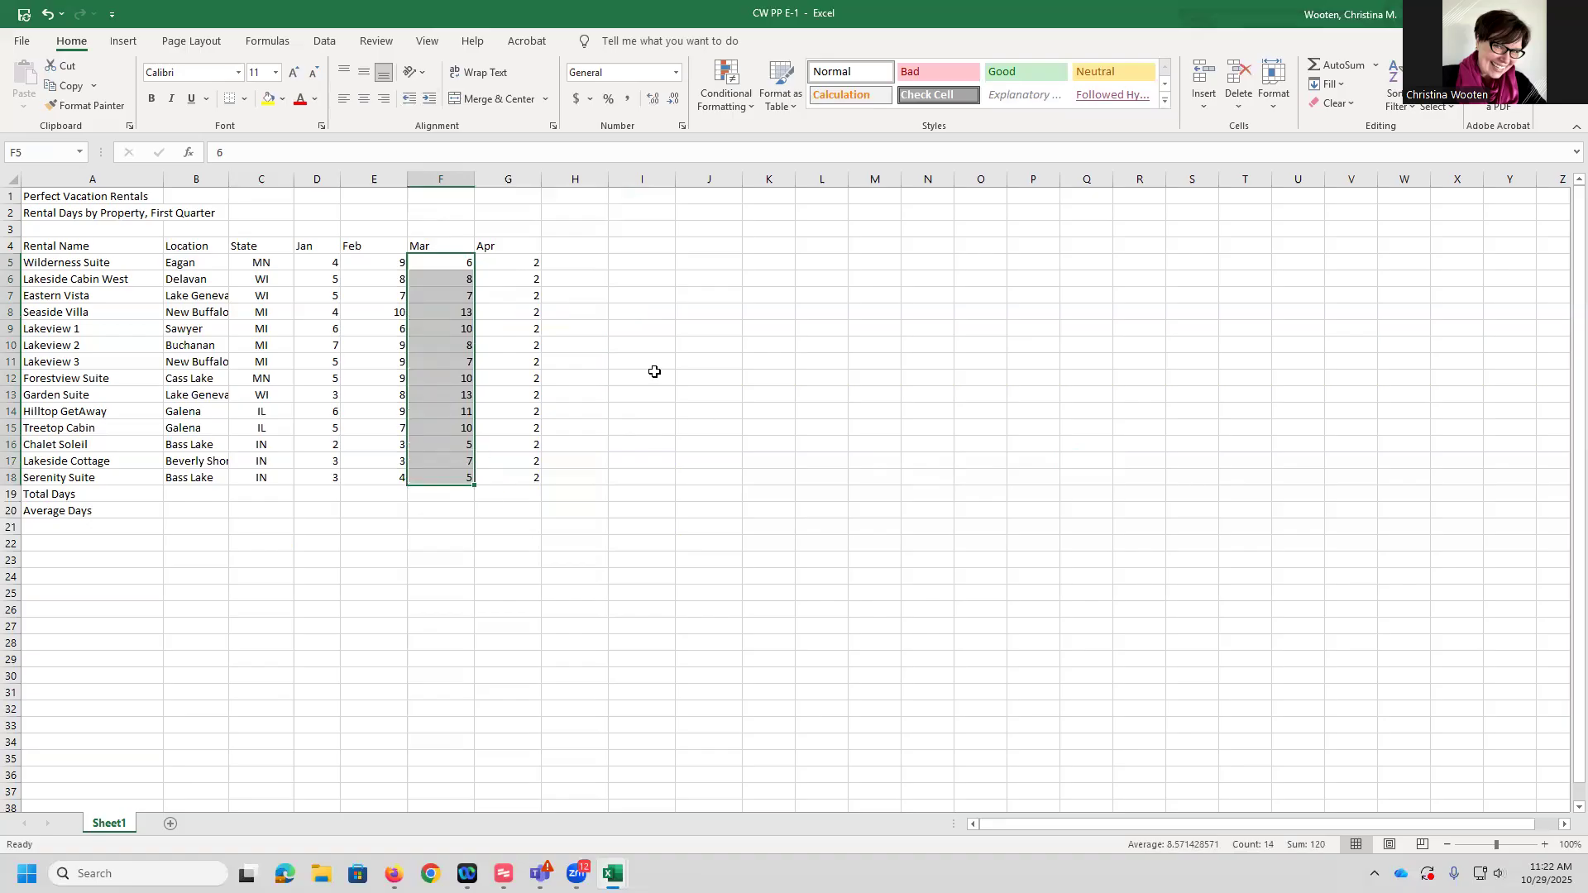
{"action": "left_click", "coordinate": [69, 88]}
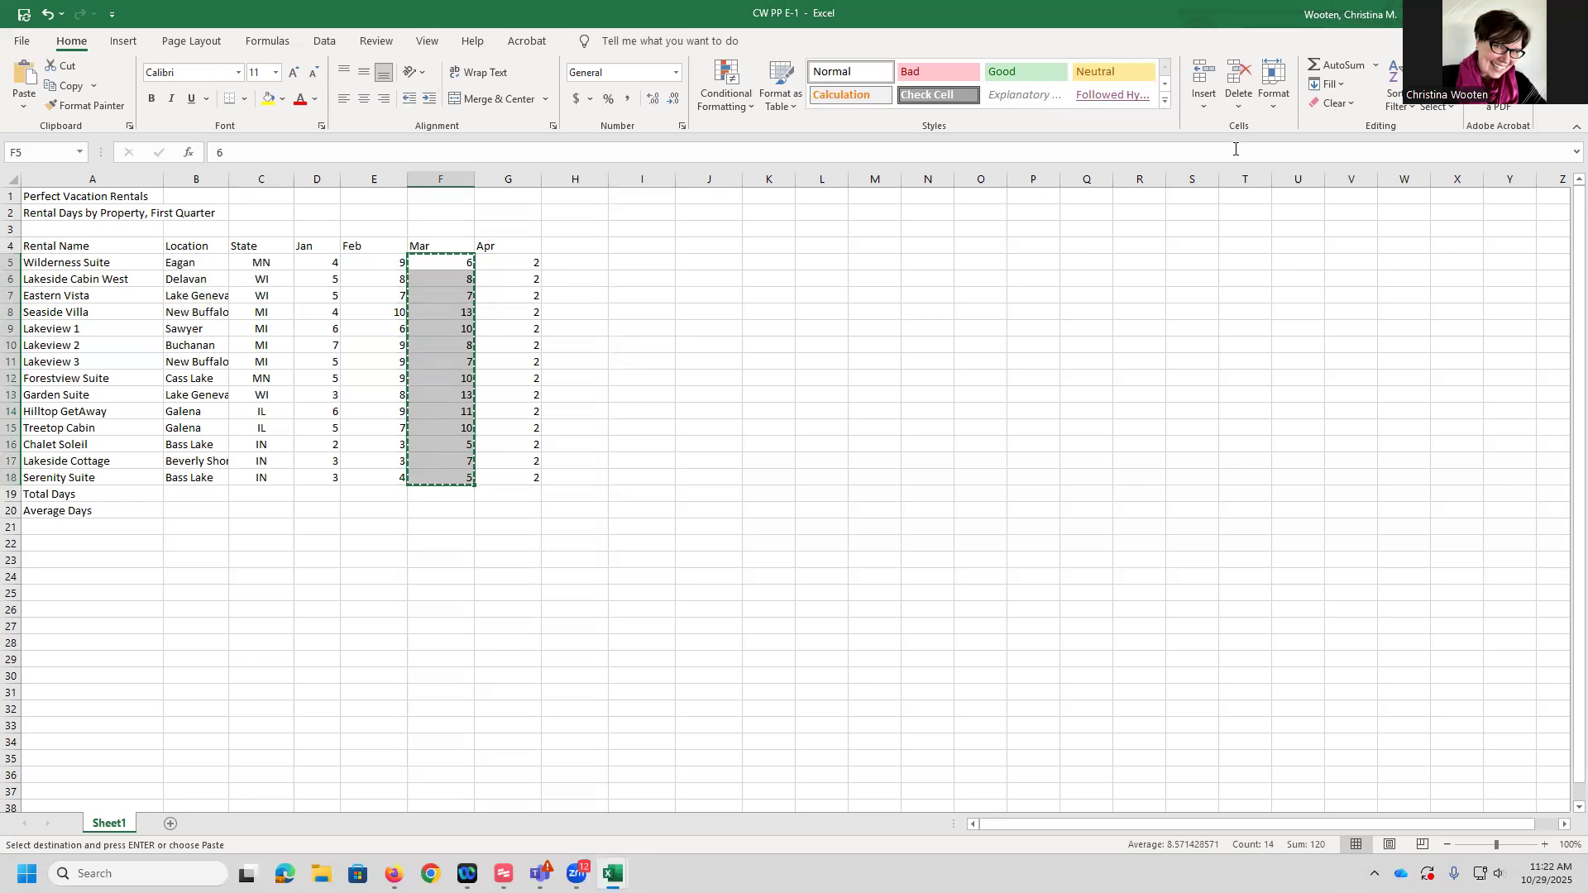
{"action": "right_click", "coordinate": [506, 268]}
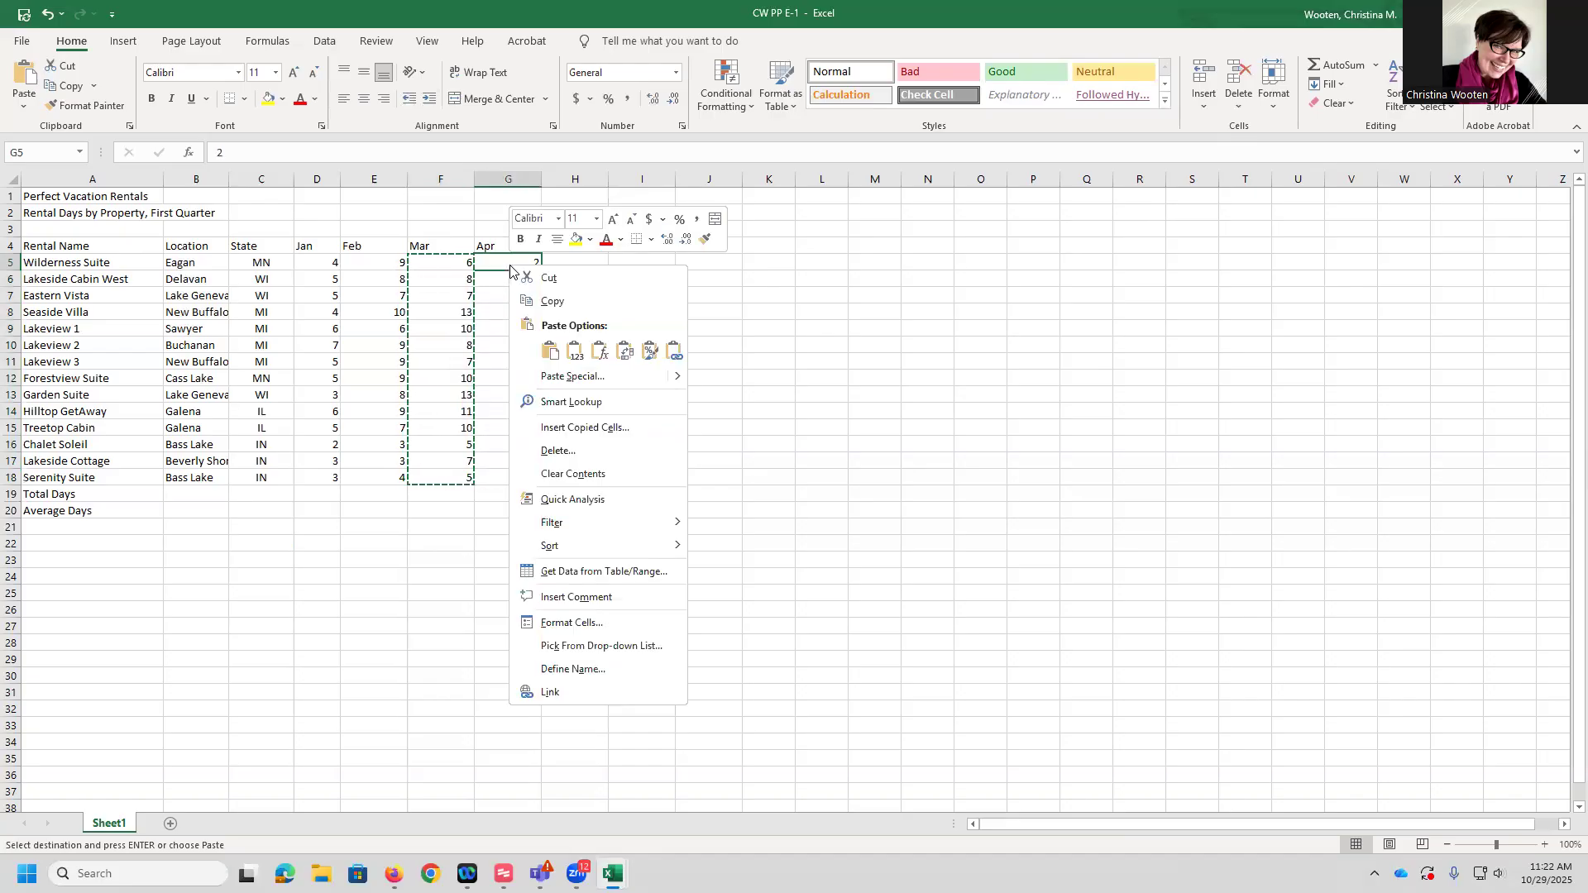
{"action": "mouse_move", "coordinate": [679, 378]}
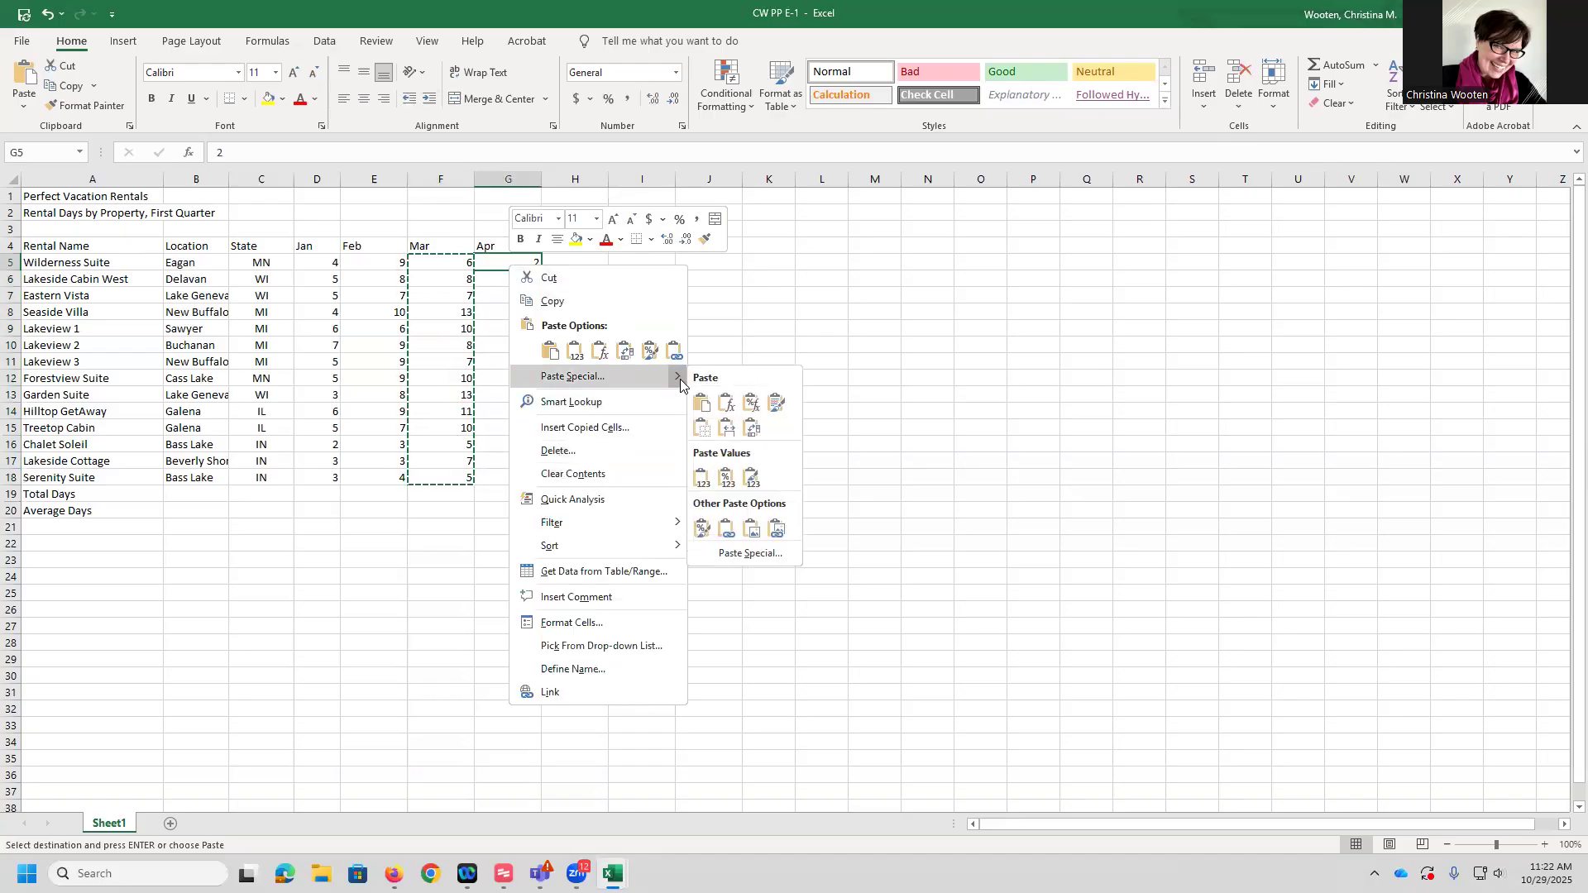
{"action": "left_click", "coordinate": [749, 555]}
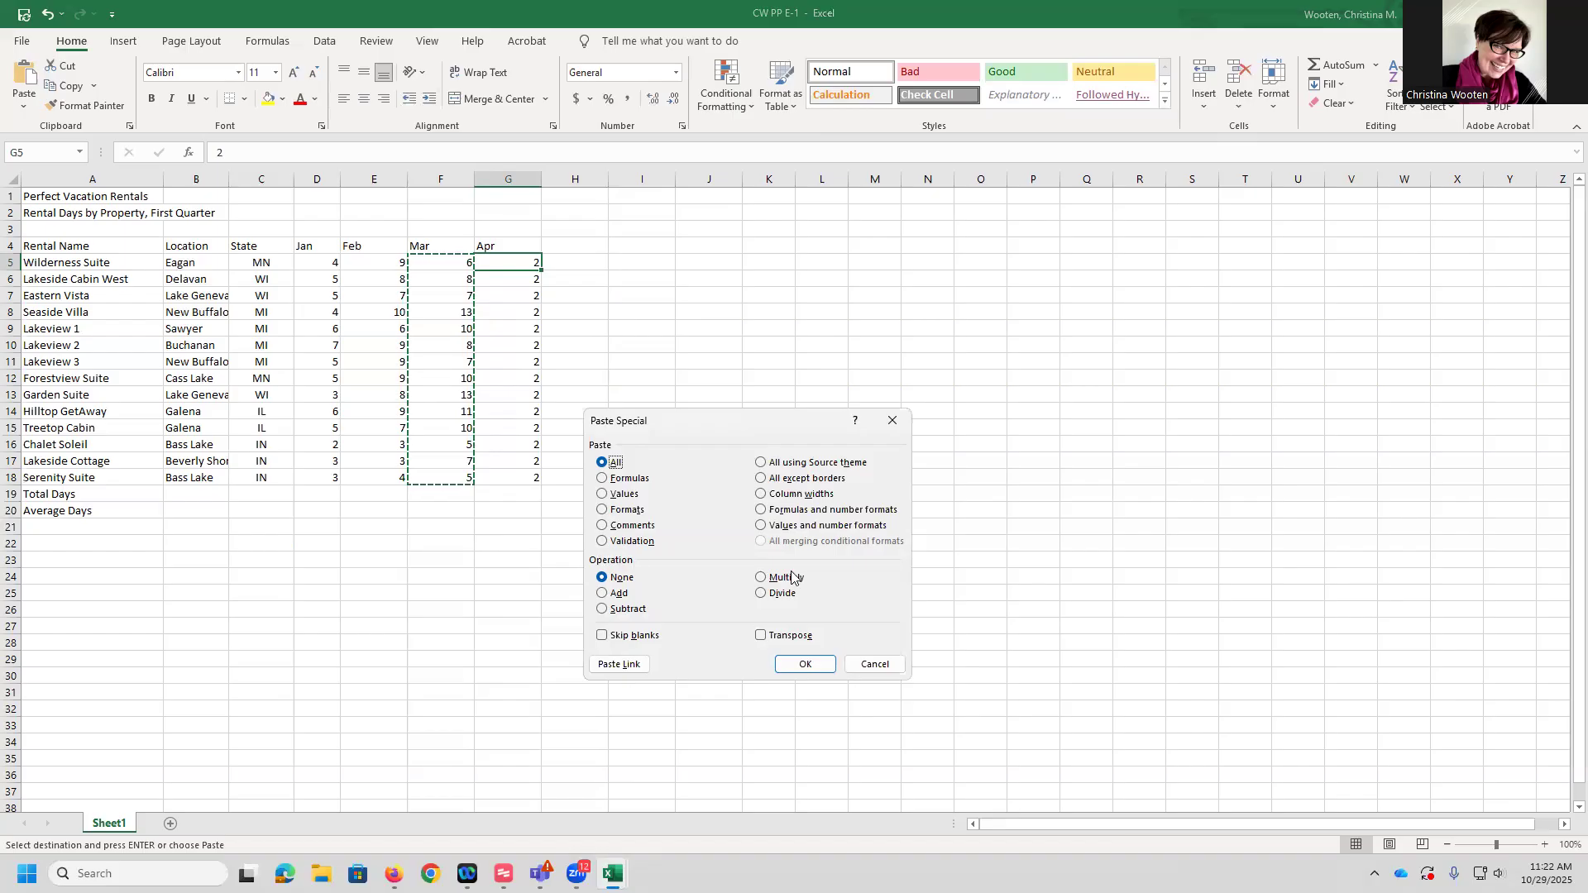
{"action": "left_click", "coordinate": [763, 579]}
{"action": "left_click", "coordinate": [806, 664]}
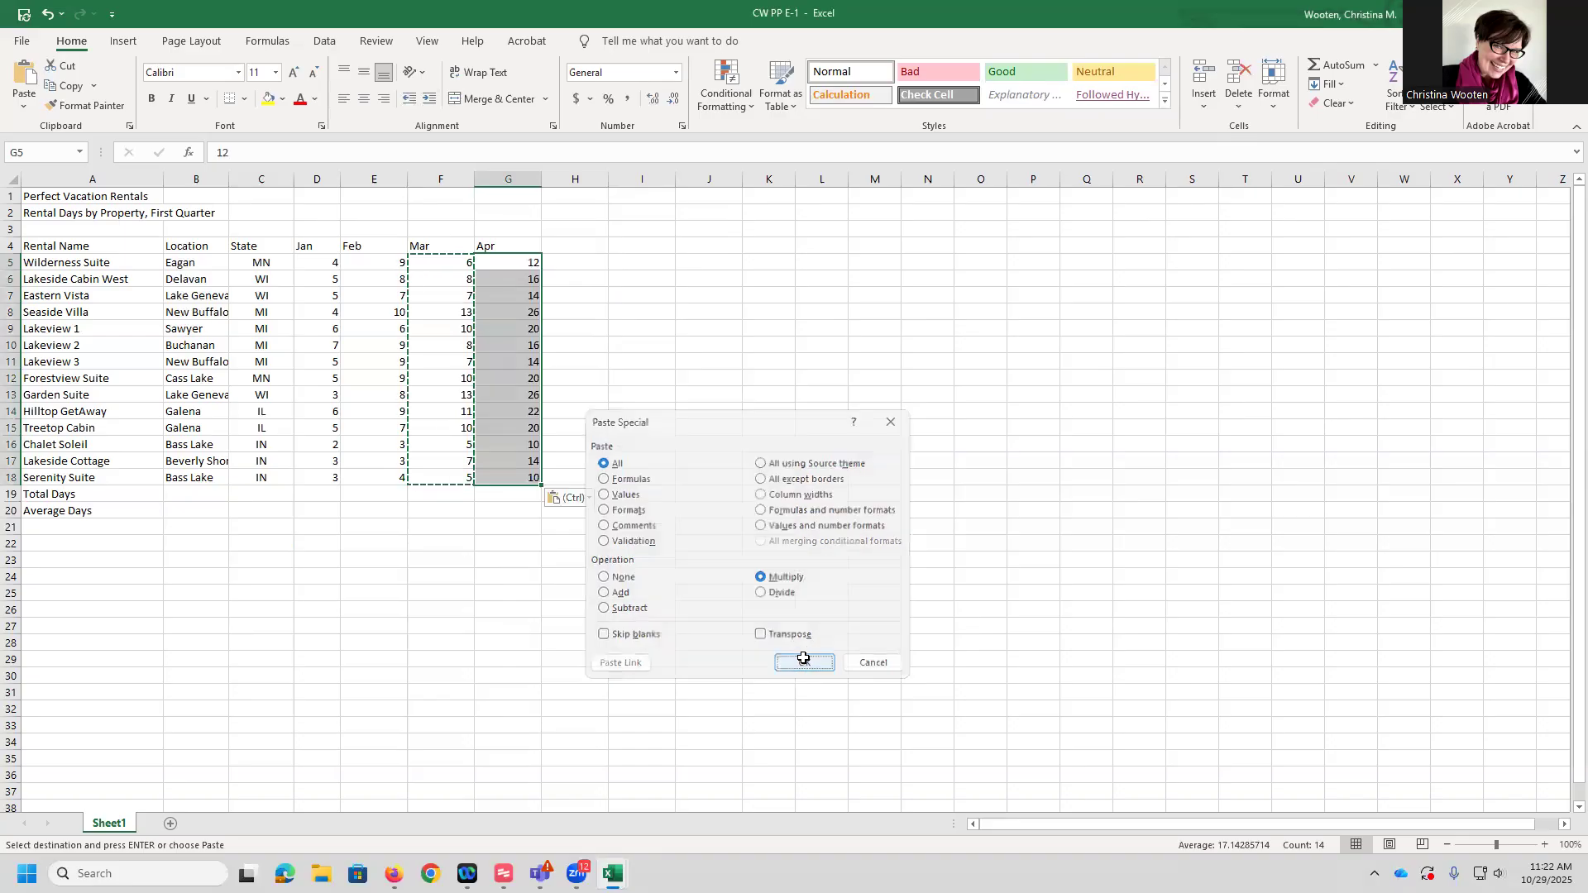
{"action": "left_click", "coordinate": [660, 357]}
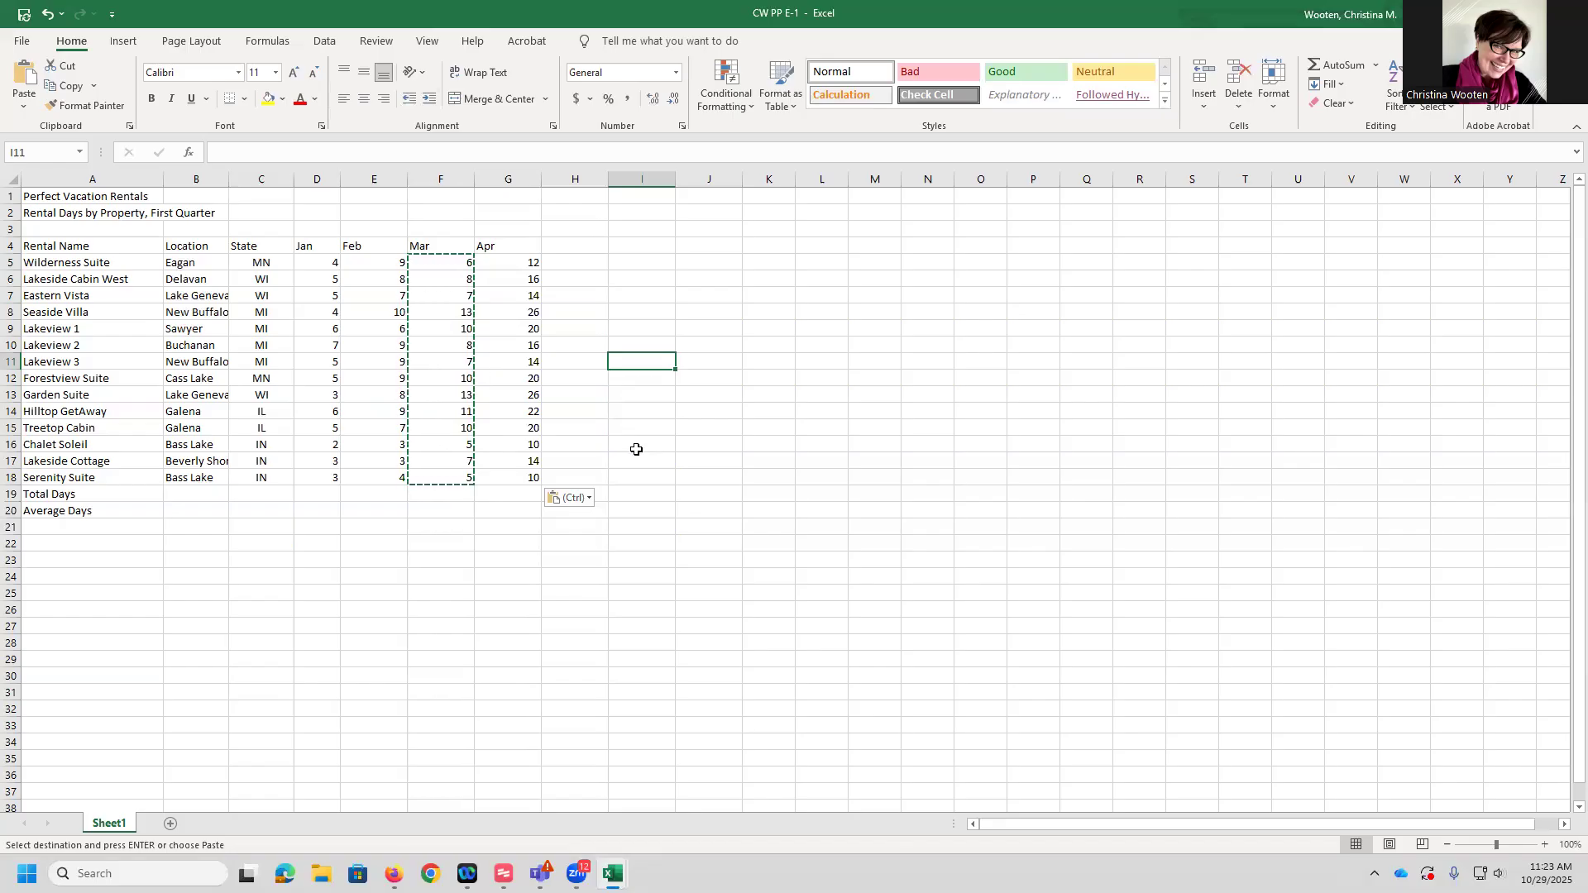
{"action": "key", "text": "Escape"}
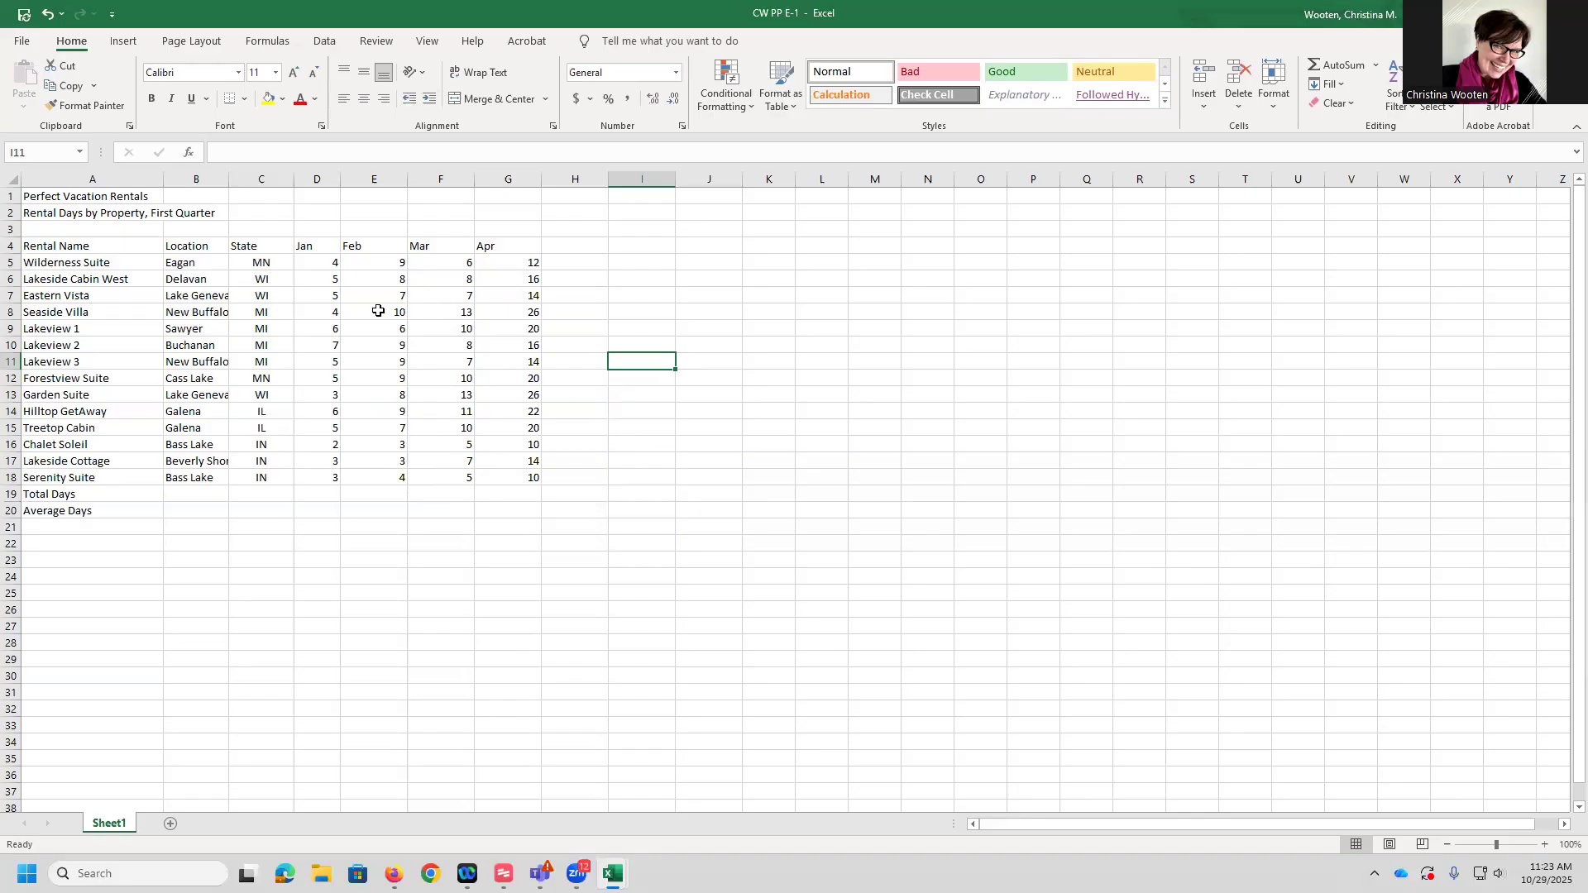
Return to cell A1 and save the workbook
{"action": "left_click", "coordinate": [63, 195]}
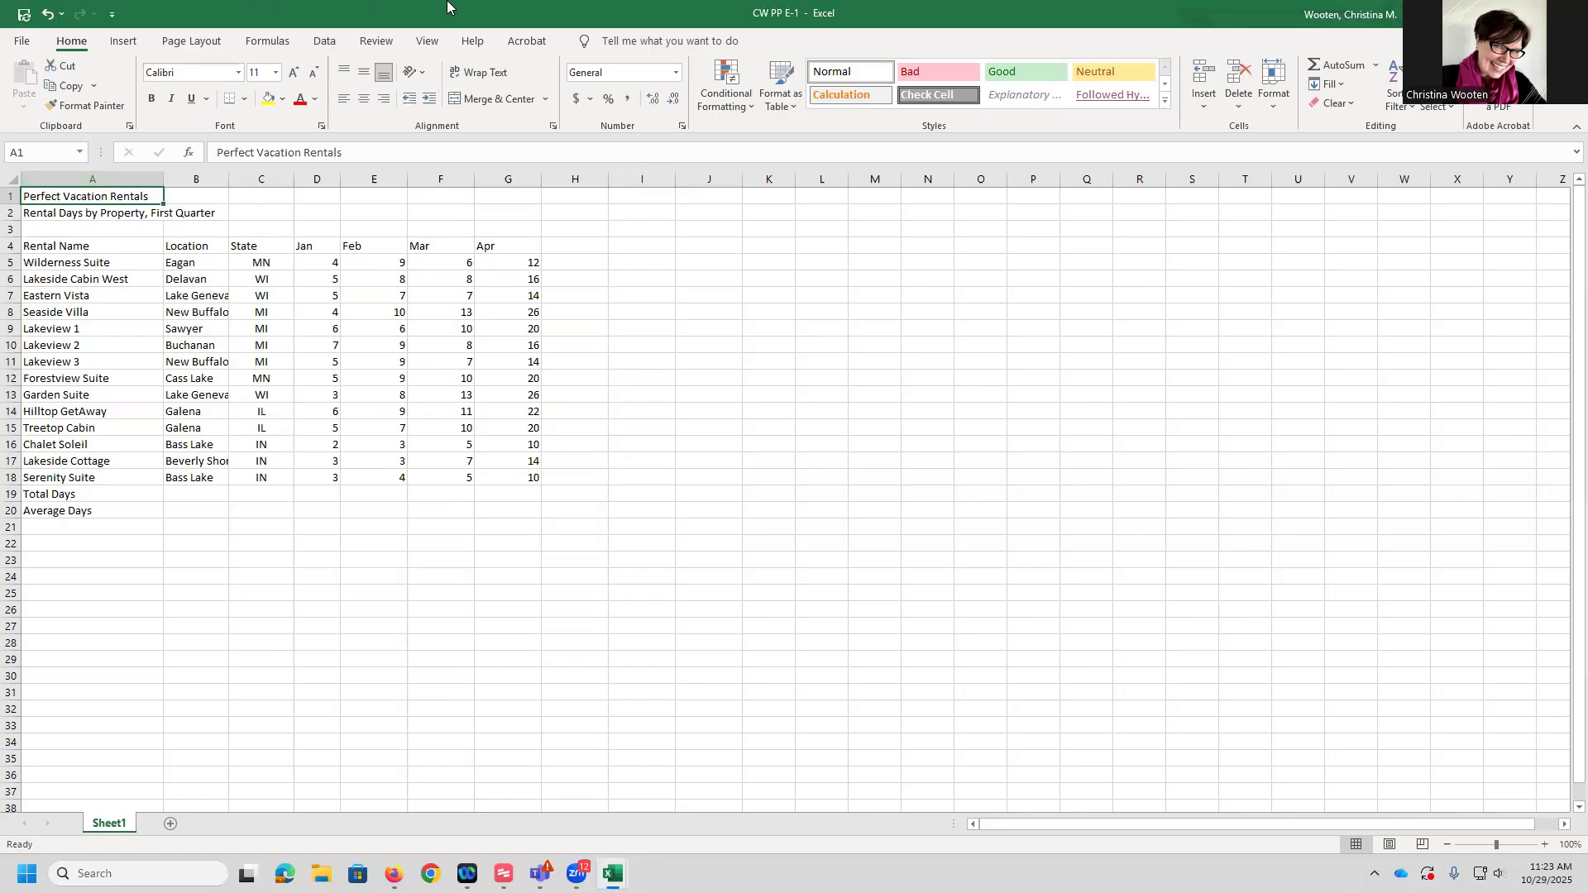
{"action": "left_click", "coordinate": [20, 14]}
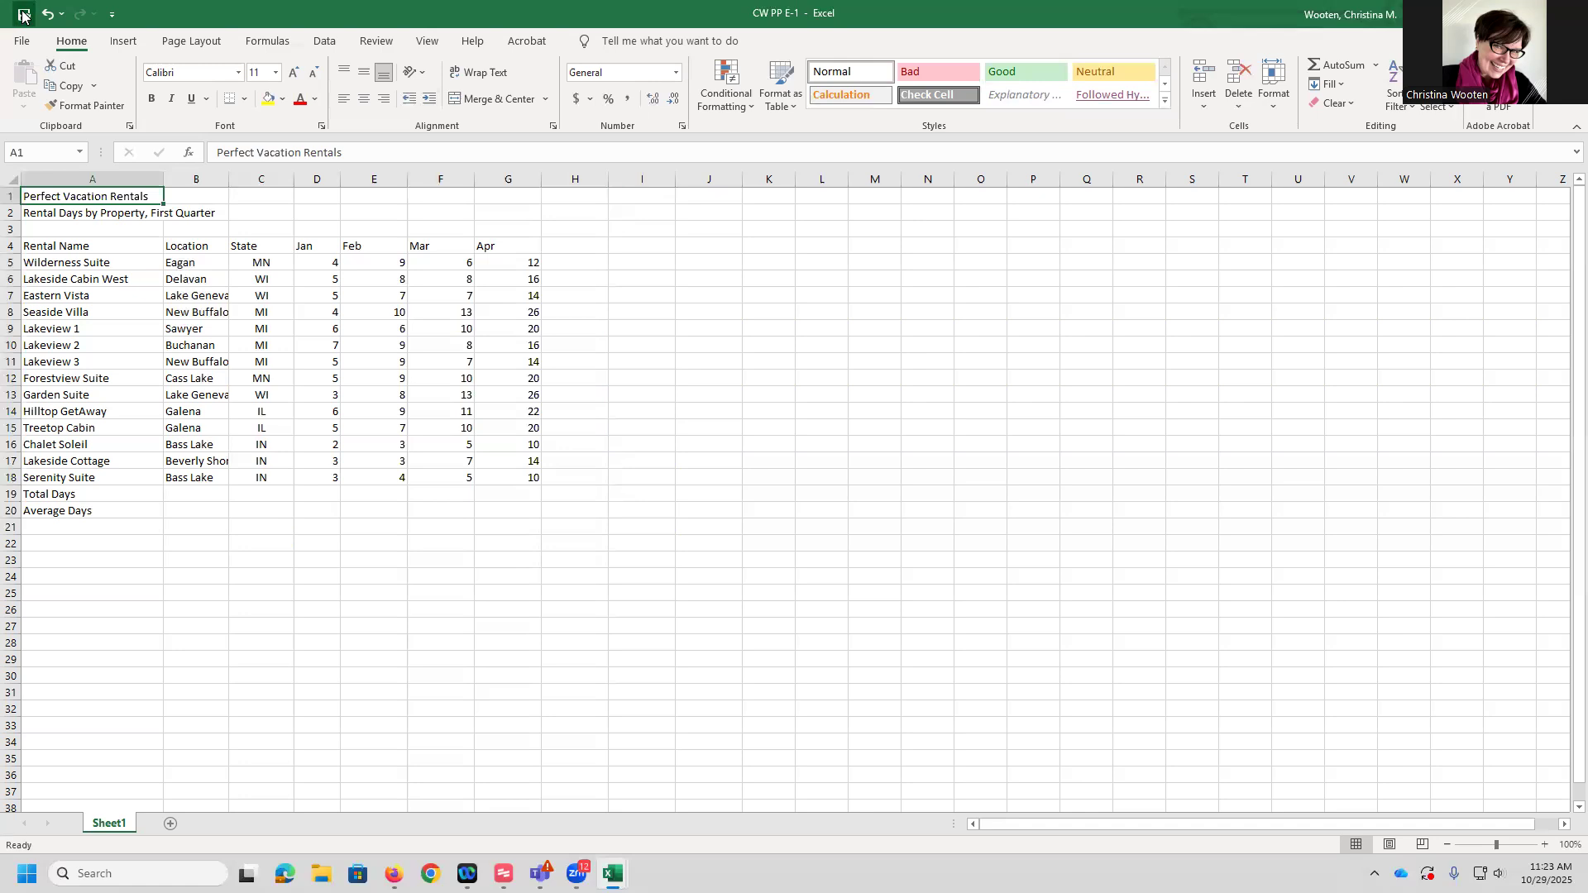